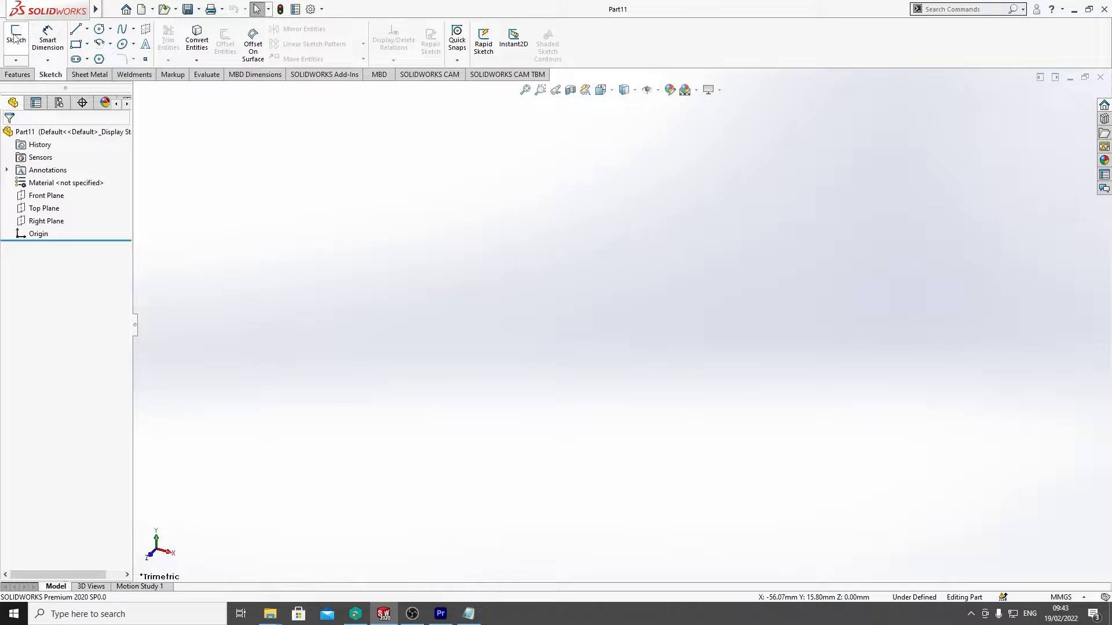
# Step: Start a new sketch on the Top Plane
pyautogui.click(15, 36)
pyautogui.click(408, 332)
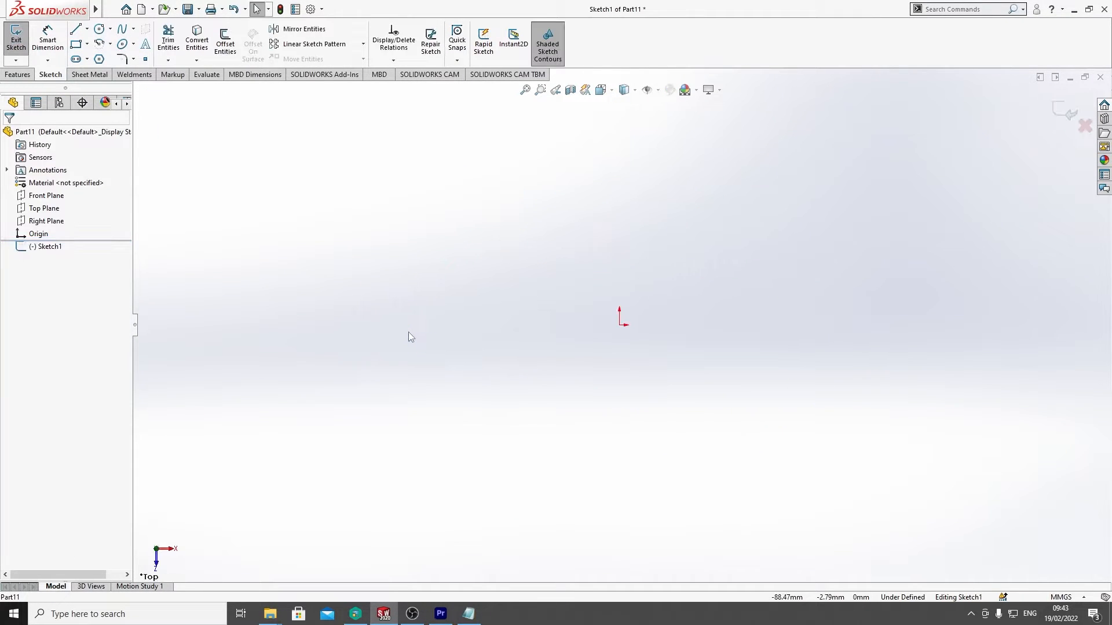
pyautogui.hotkey('ctrl', '8')
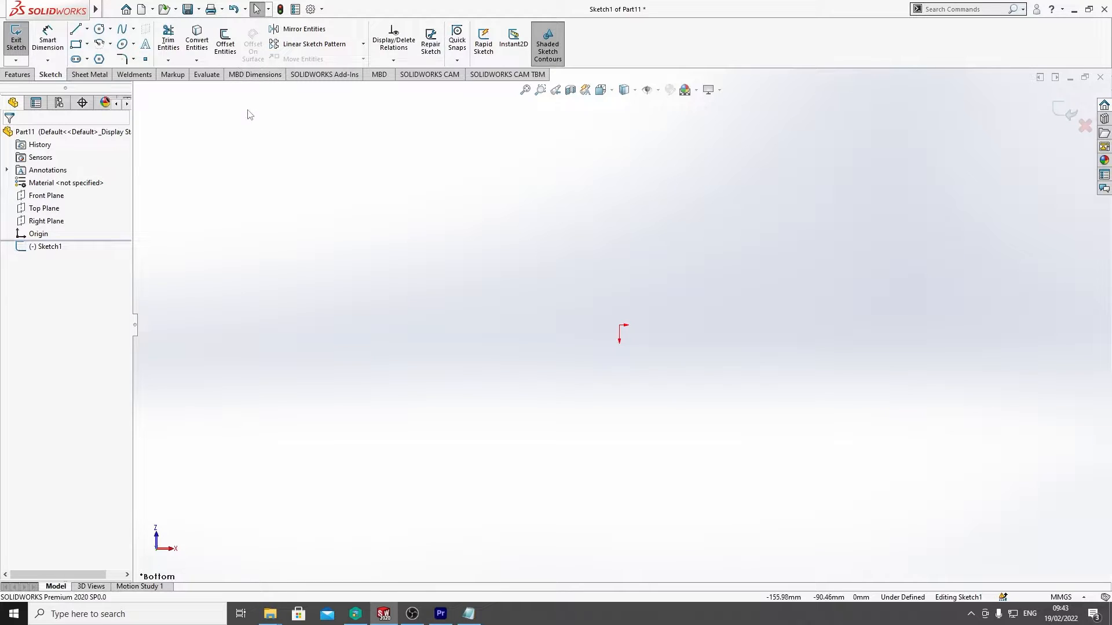
pyautogui.hotkey('ctrl', '8')
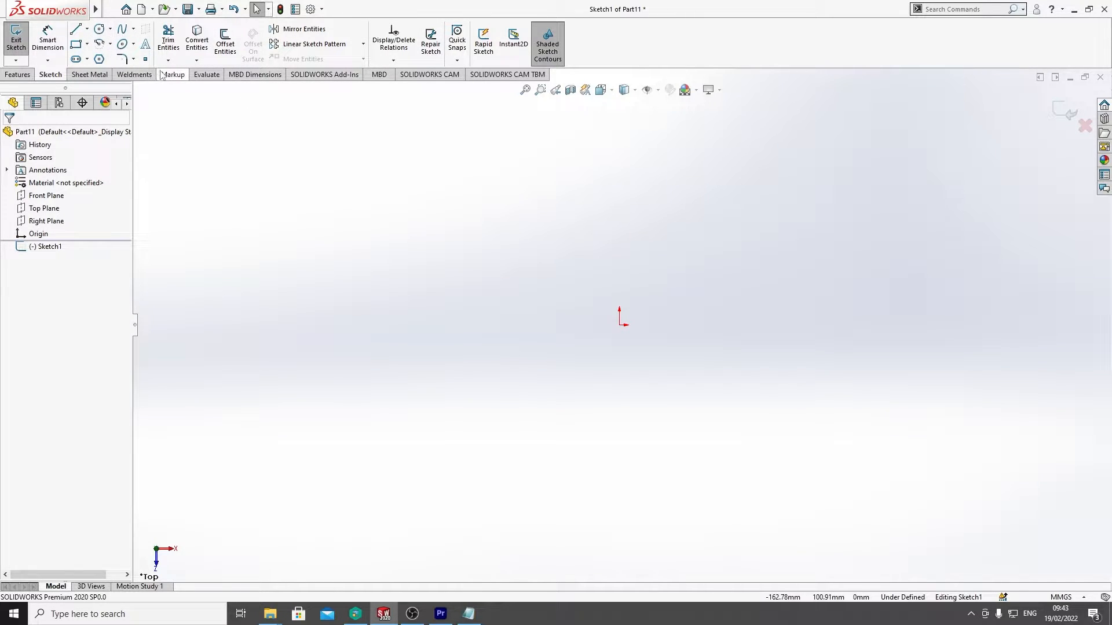
# Step: Sketch a circle about 8.3 mm in diameter, centred about 71 mm along positive X from the origin and slightly above it
pyautogui.click(99, 28)
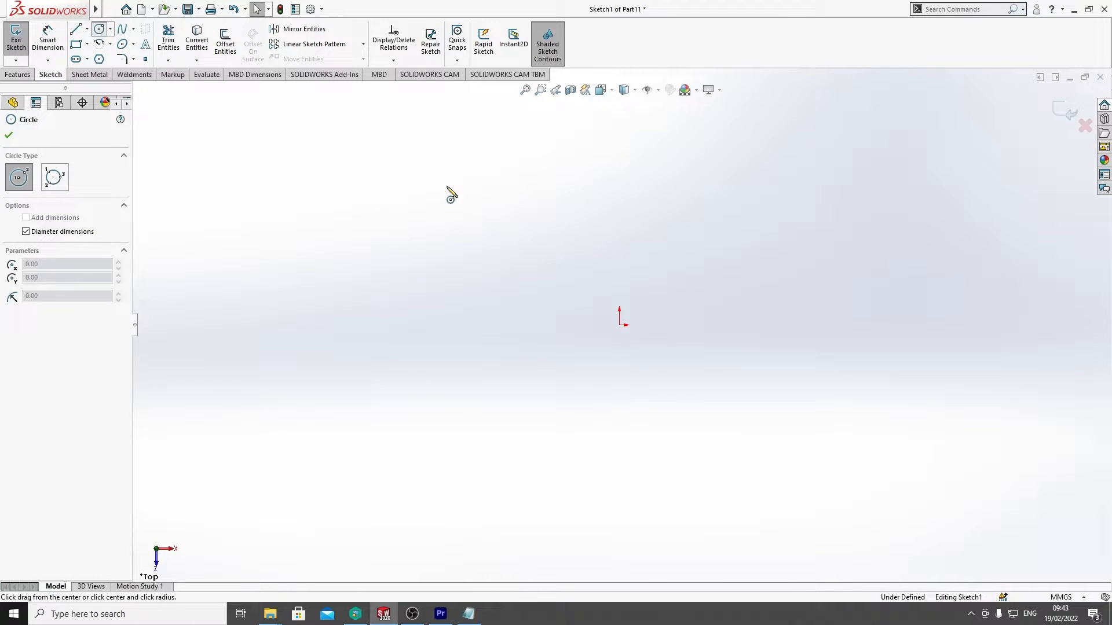
pyautogui.click(789, 320)
pyautogui.click(800, 320)
pyautogui.press('Escape')
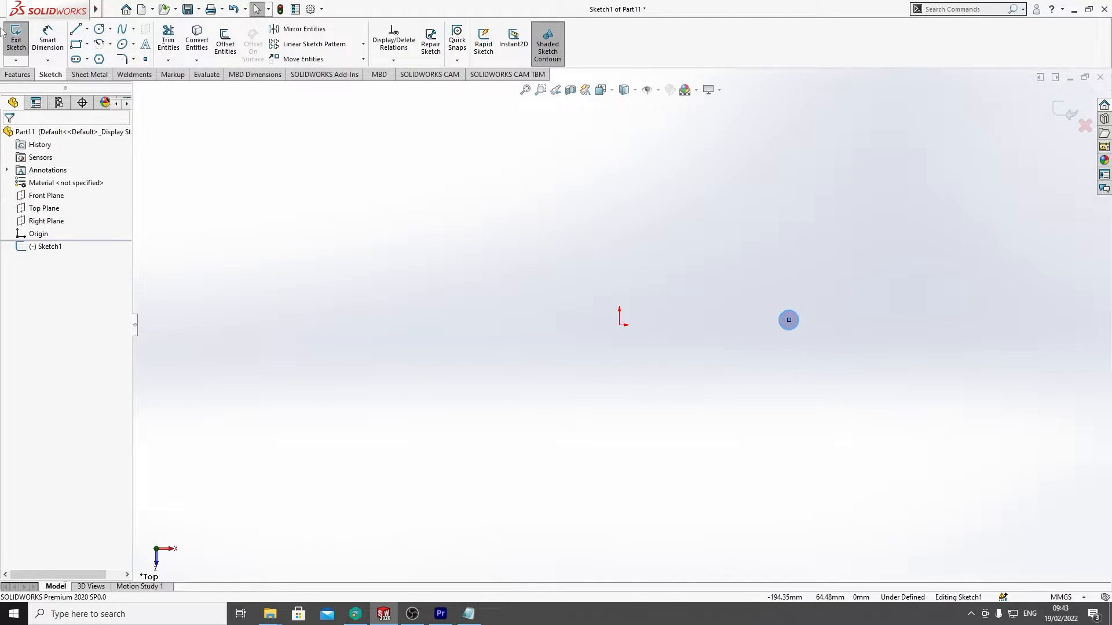
# Step: Sketch a vertical line about 36 mm long upward from the origin
pyautogui.click(76, 29)
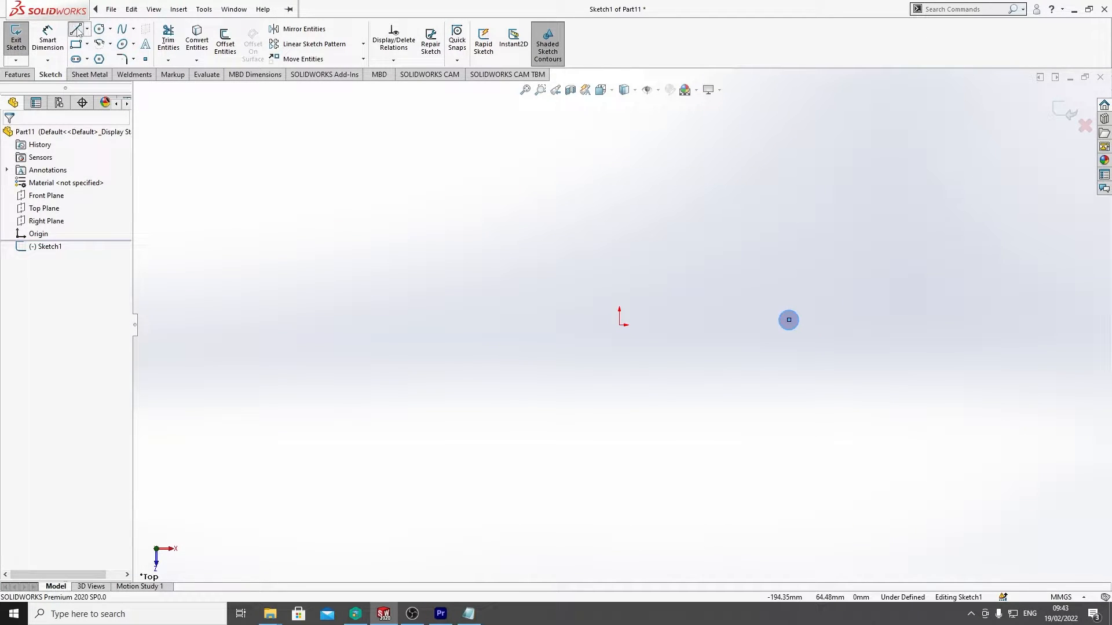
pyautogui.click(619, 325)
pyautogui.click(619, 238)
pyautogui.press('Escape')
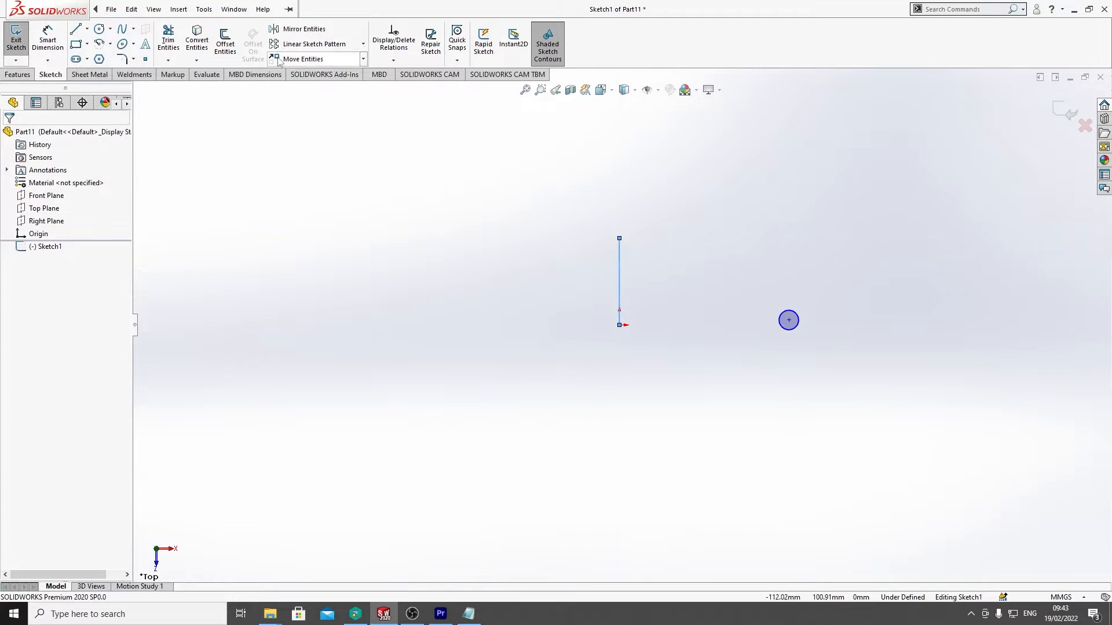
# Step: Mirror the circle about the vertical line, keeping a copy, and move the mirrored circle's centre to about X -46.2, Y 21.5 mm
pyautogui.click(301, 29)
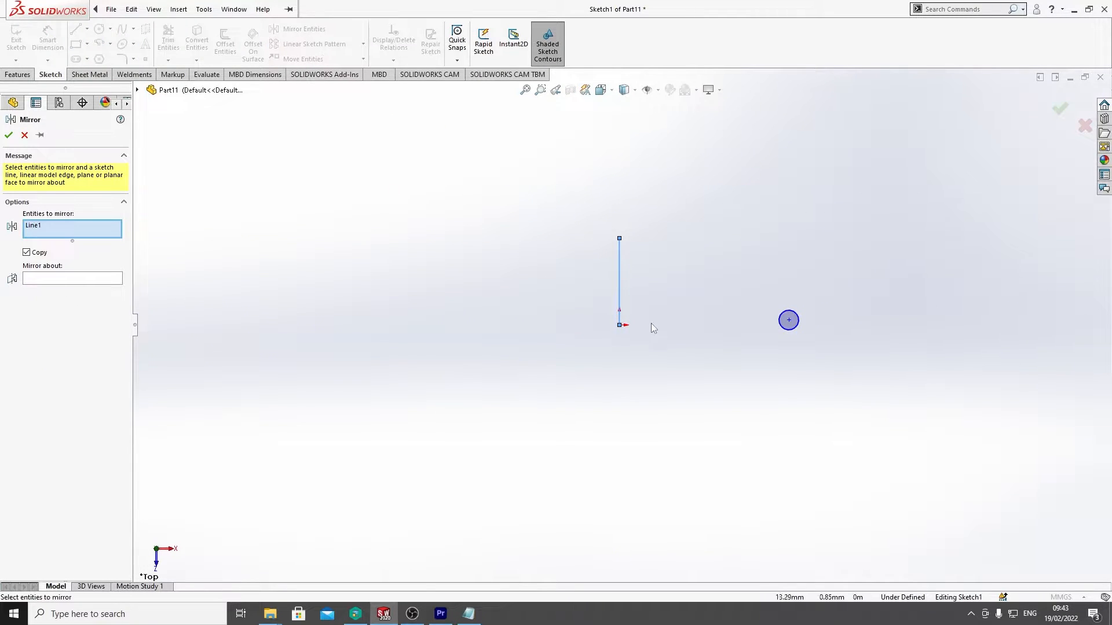
pyautogui.press('Escape')
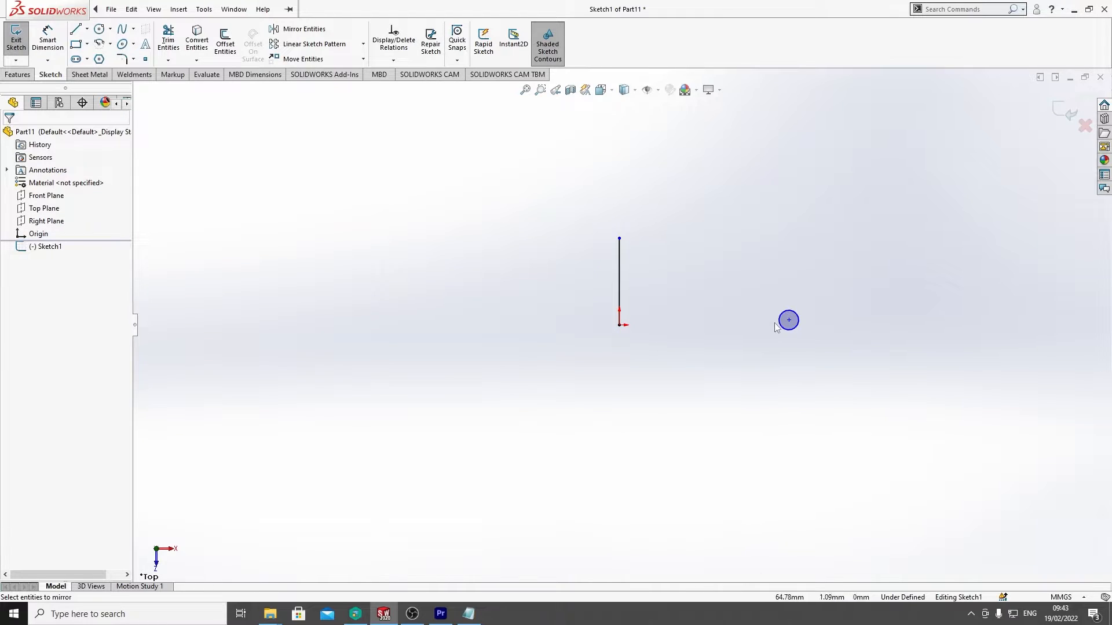
pyautogui.click(301, 29)
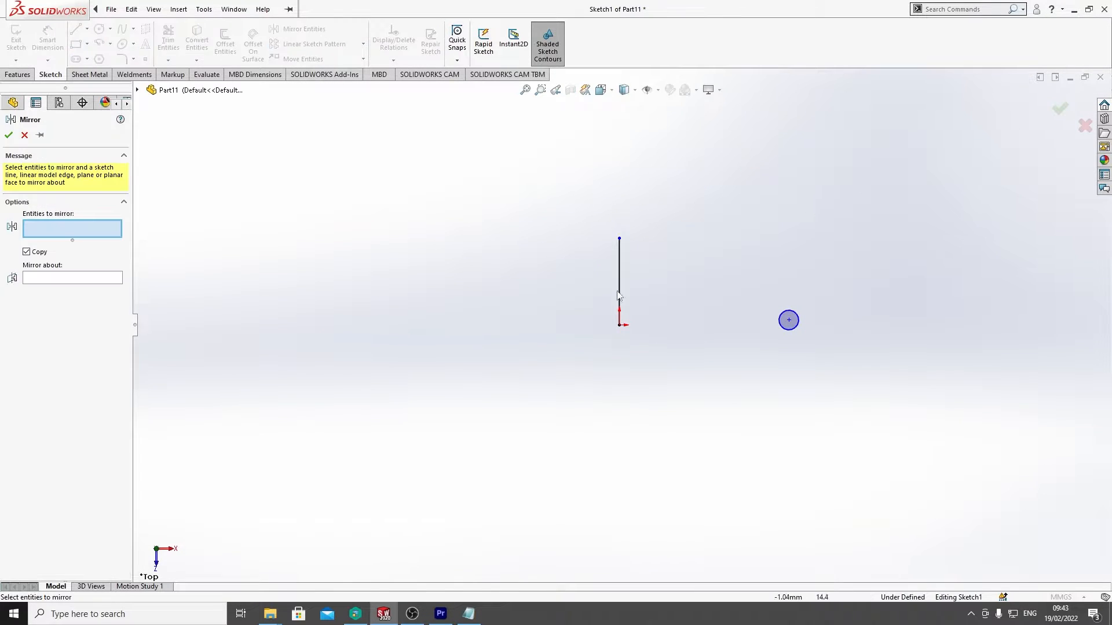
pyautogui.click(797, 325)
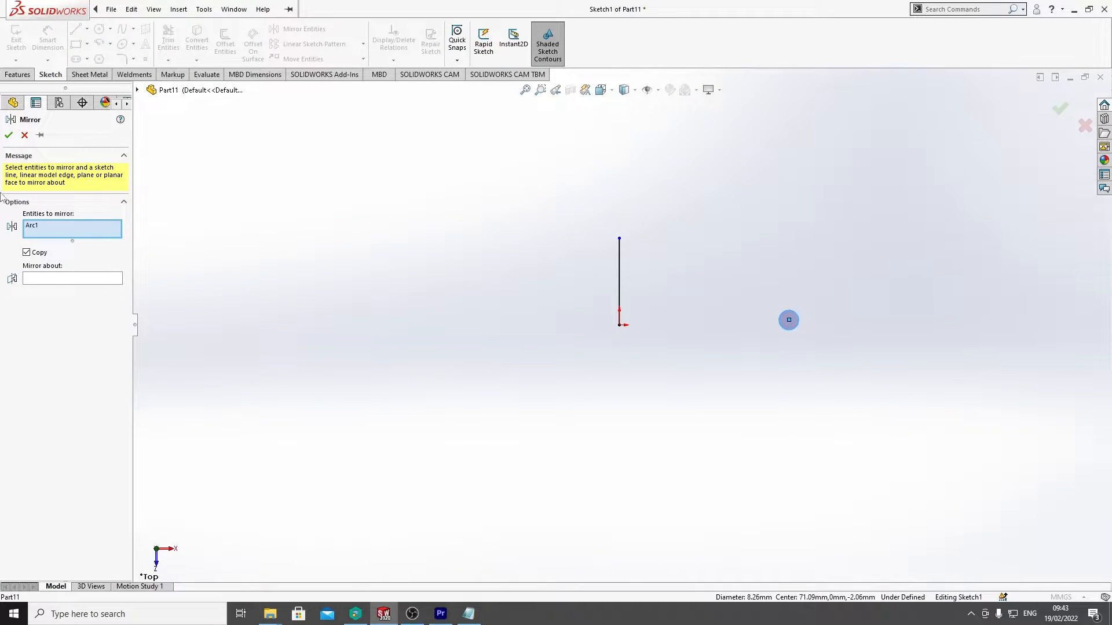
pyautogui.click(48, 278)
pyautogui.click(619, 302)
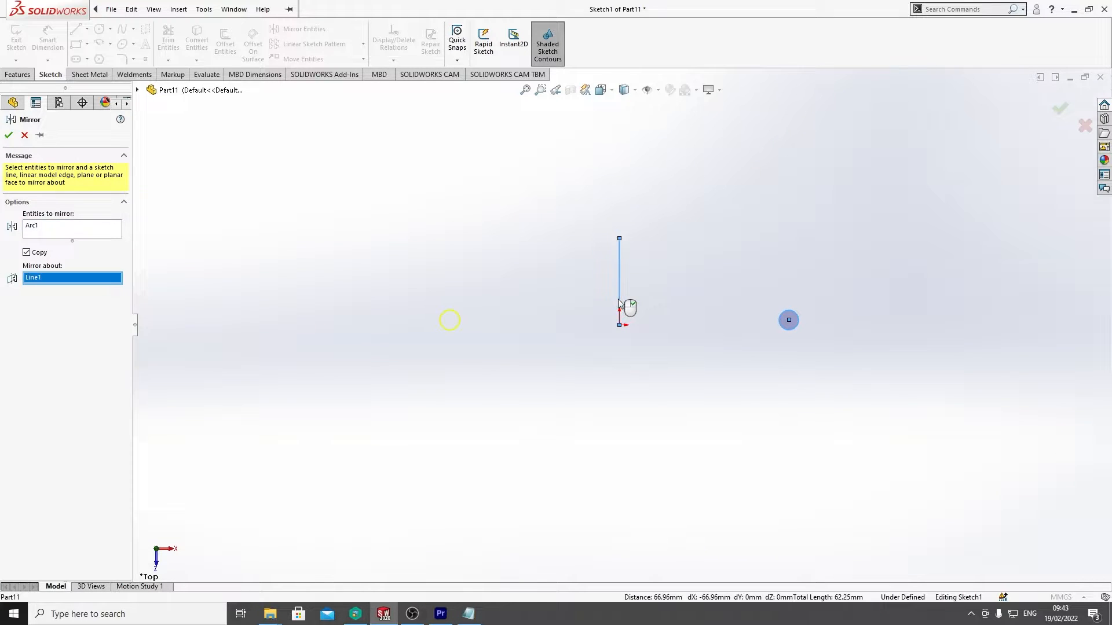
pyautogui.click(8, 135)
pyautogui.moveTo(451, 321); pyautogui.dragTo(509, 274)
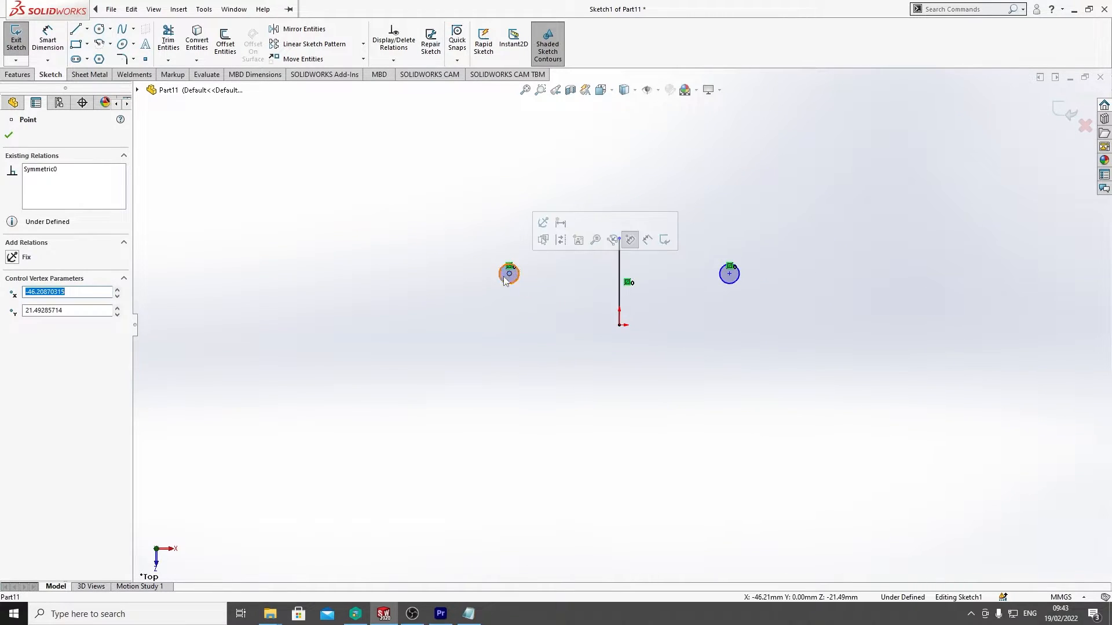
pyautogui.click(626, 395)
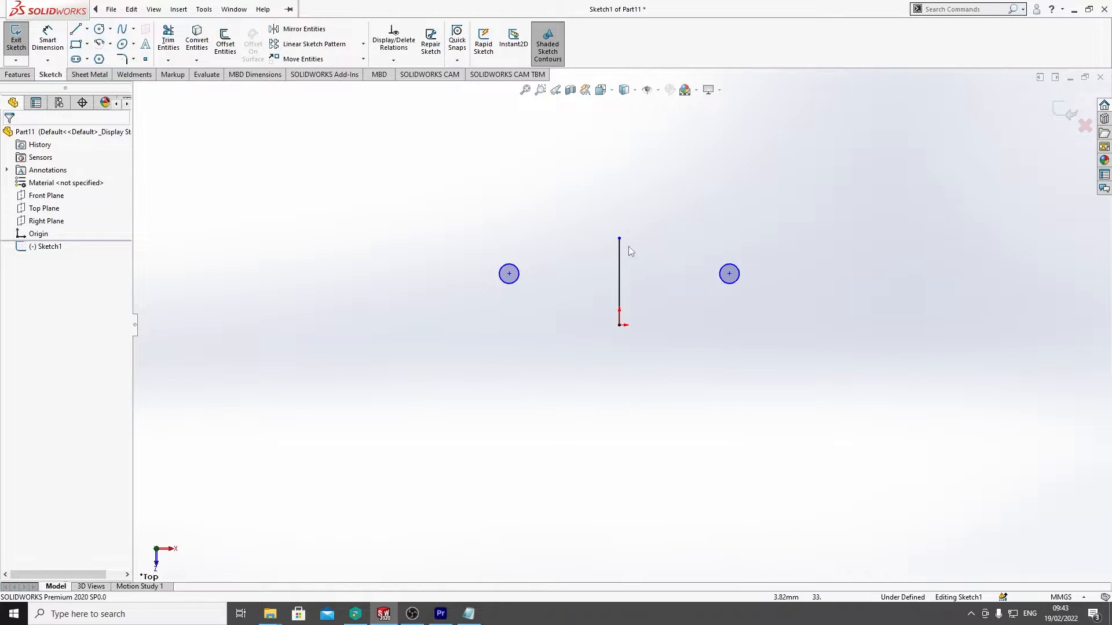
# Step: Display the relations of the vertical line and delete its two symmetric relations with the circles
pyautogui.click(392, 36)
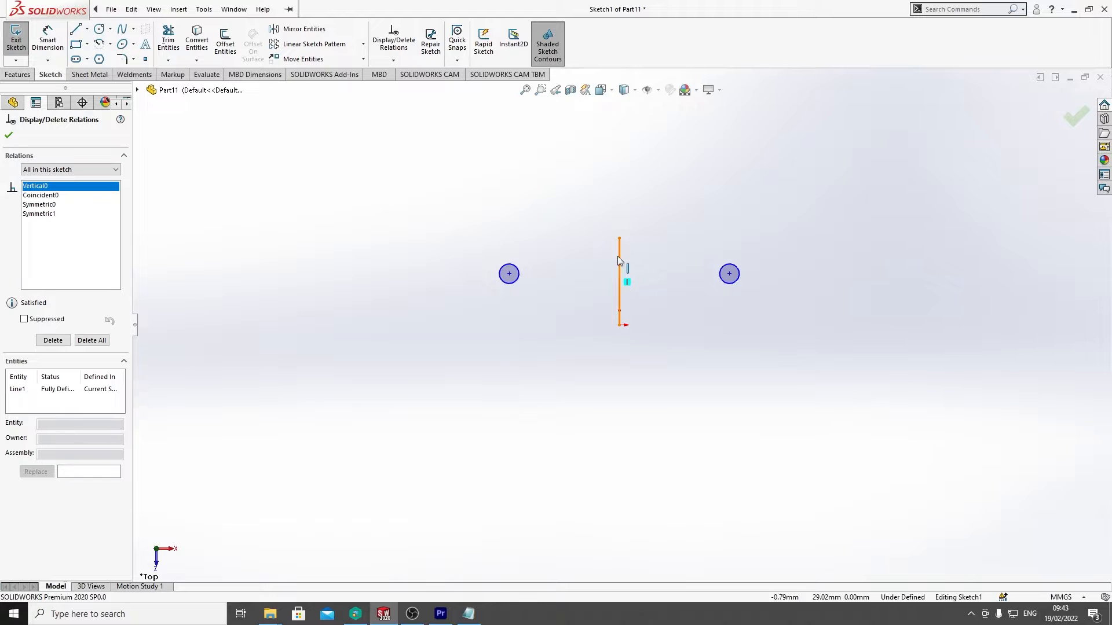
pyautogui.click(619, 258)
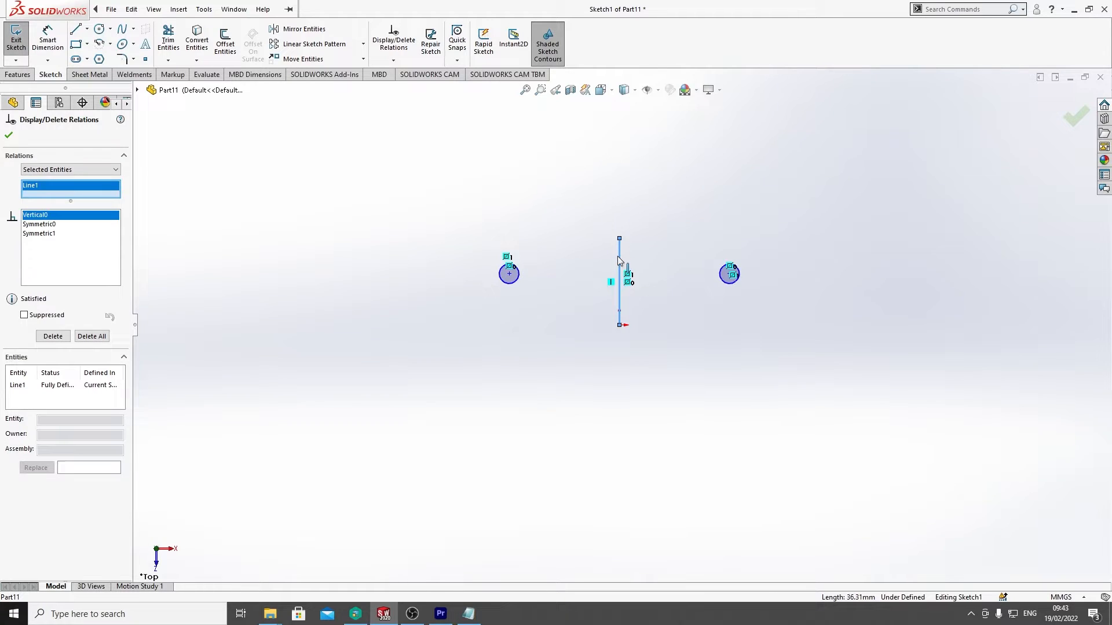
pyautogui.click(42, 235)
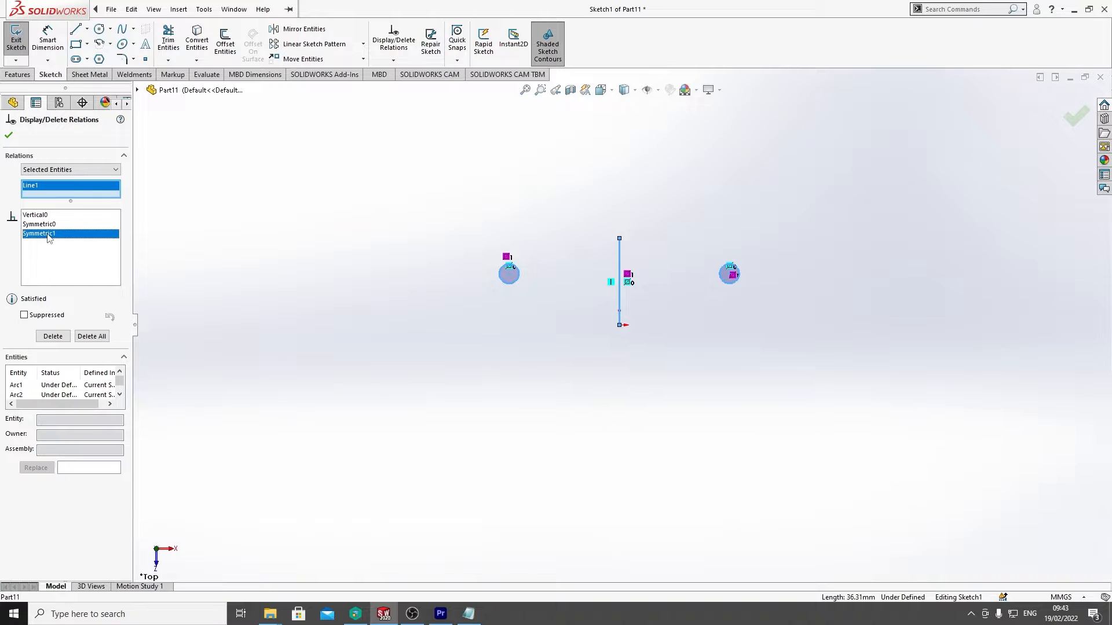
pyautogui.click(52, 226)
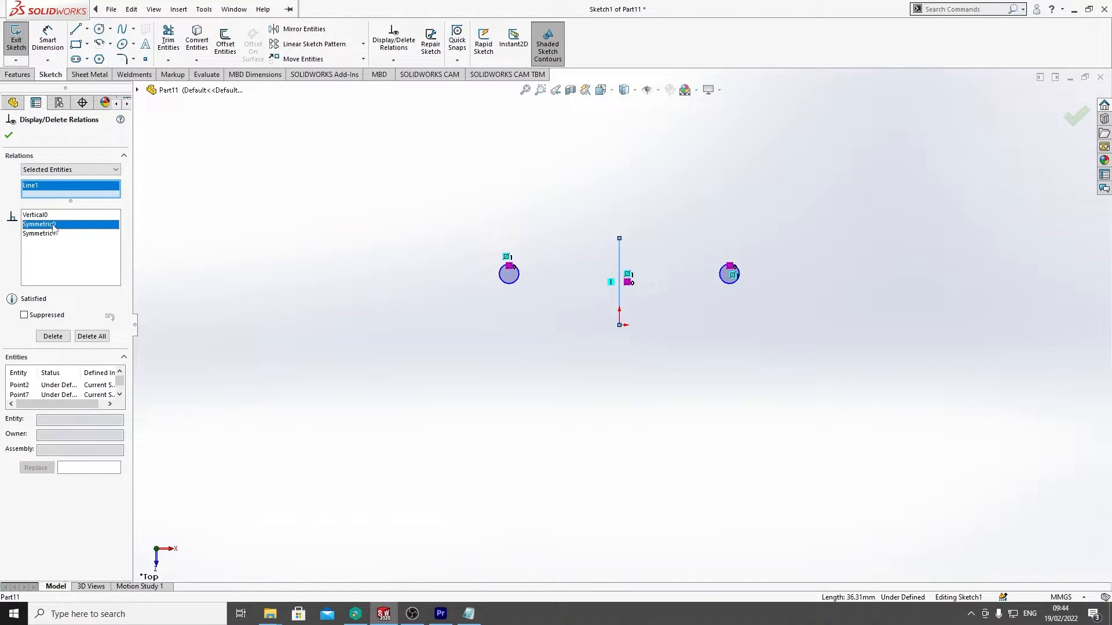
pyautogui.click(51, 234)
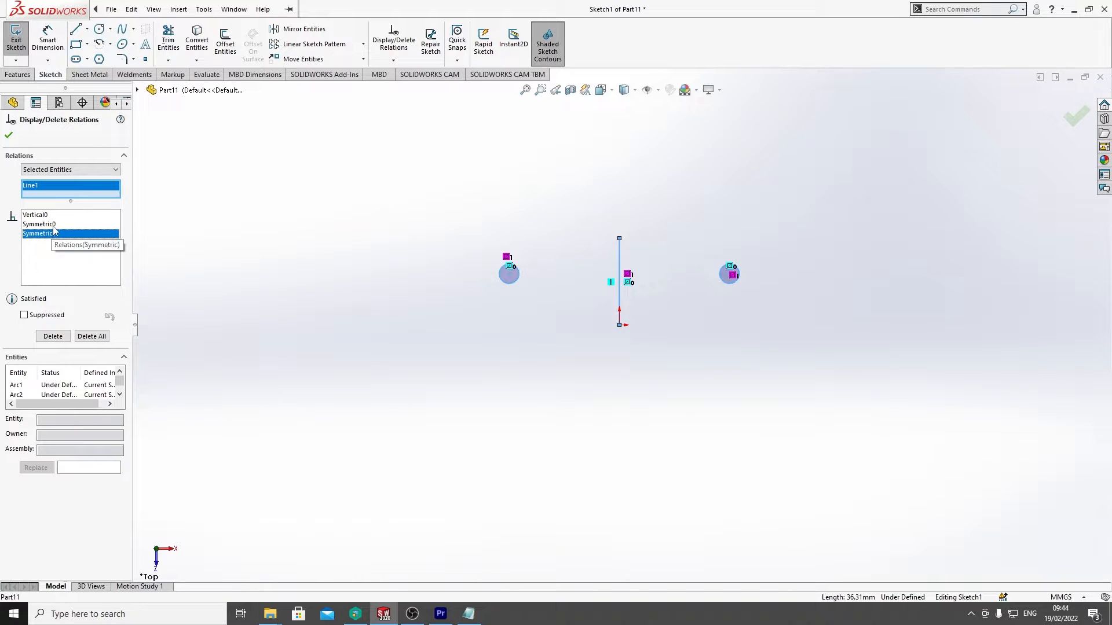
pyautogui.keyDown('ctrl'); pyautogui.click(52, 226); pyautogui.keyUp('ctrl')
pyautogui.click(54, 336)
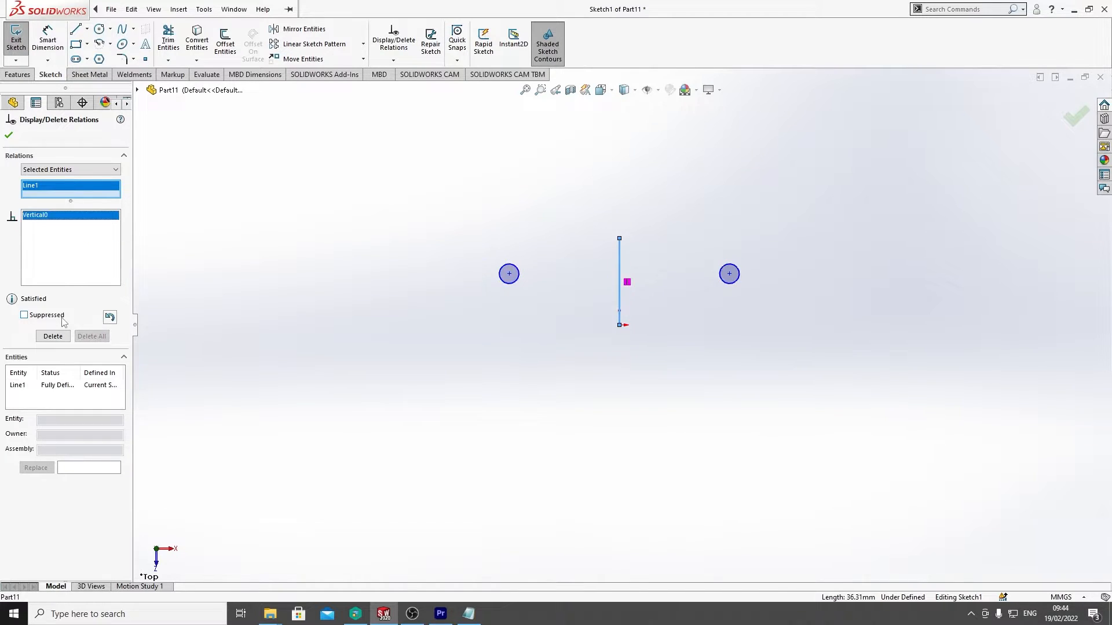
# Step: Close the relations display and move the original circle's centre to about X 53.8, Y 21.5 mm
pyautogui.moveTo(515, 285); pyautogui.dragTo(462, 298)
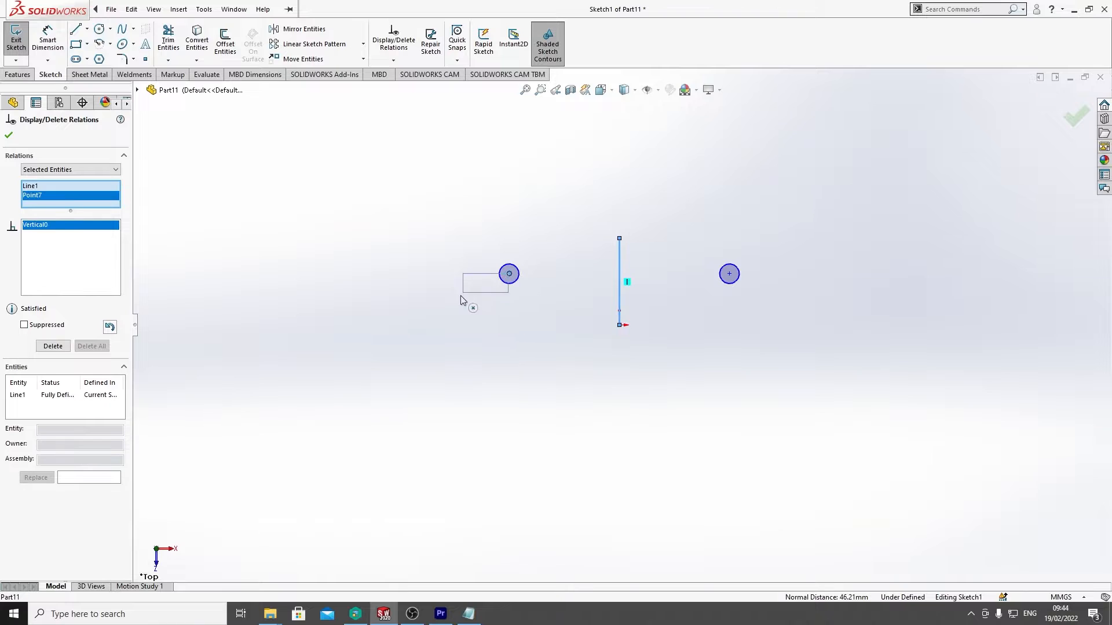
pyautogui.click(9, 137)
pyautogui.moveTo(729, 273)
pyautogui.mouseDown()
pyautogui.moveTo(851, 287)
pyautogui.moveTo(740, 322)
pyautogui.moveTo(748, 278)
pyautogui.mouseUp()
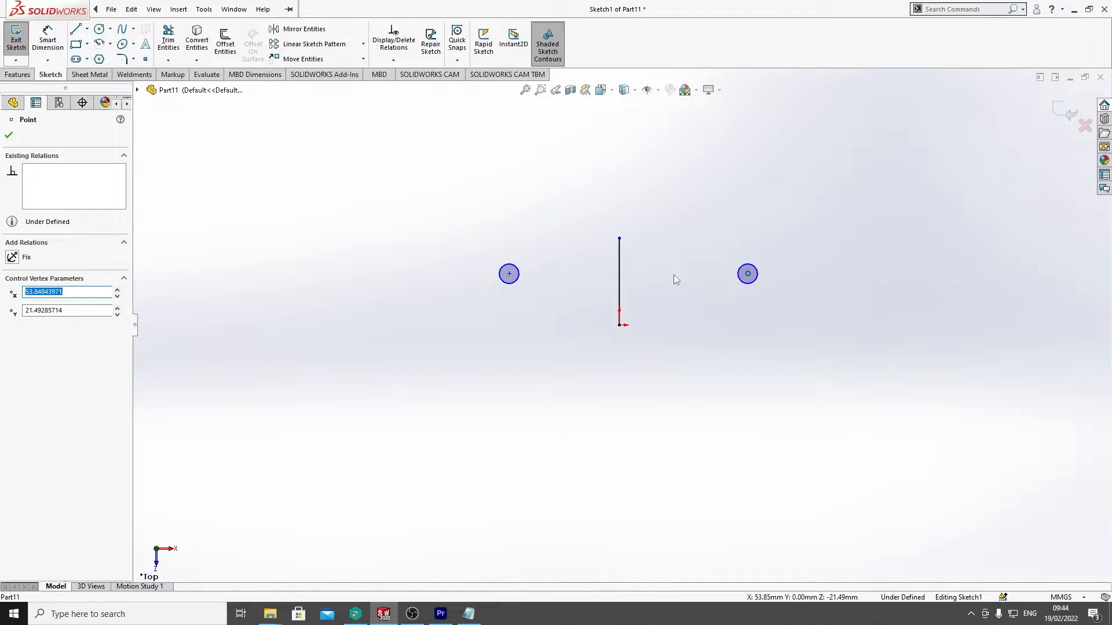
pyautogui.click(715, 285)
# Step: Add a horizontal relation between the centres of the two circles
pyautogui.click(747, 273)
pyautogui.keyDown('ctrl'); pyautogui.click(510, 275); pyautogui.keyUp('ctrl')
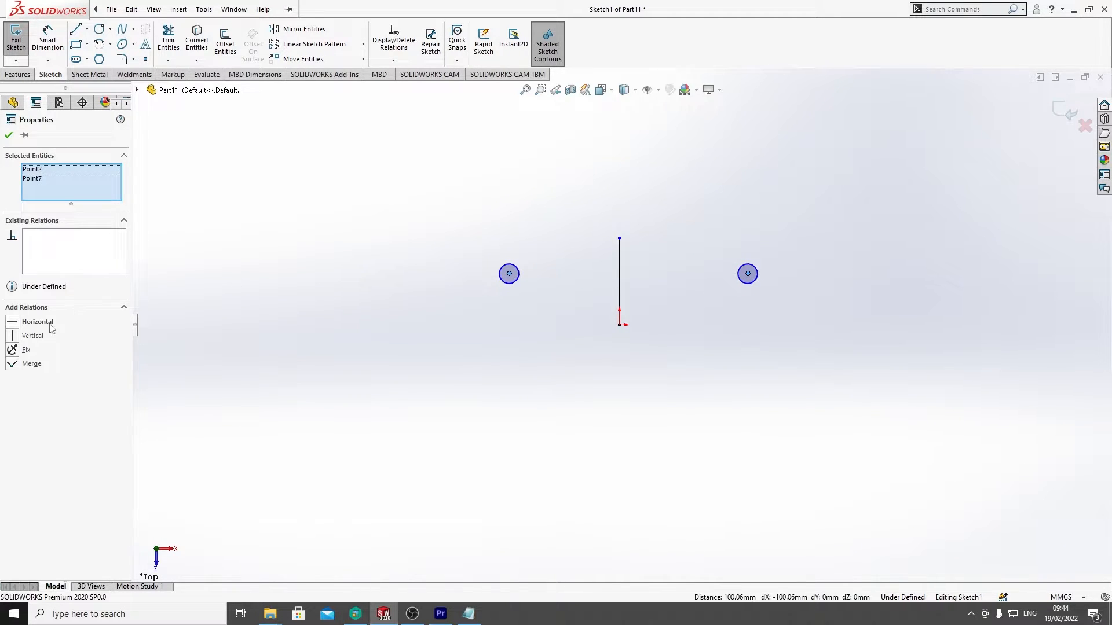
pyautogui.click(13, 324)
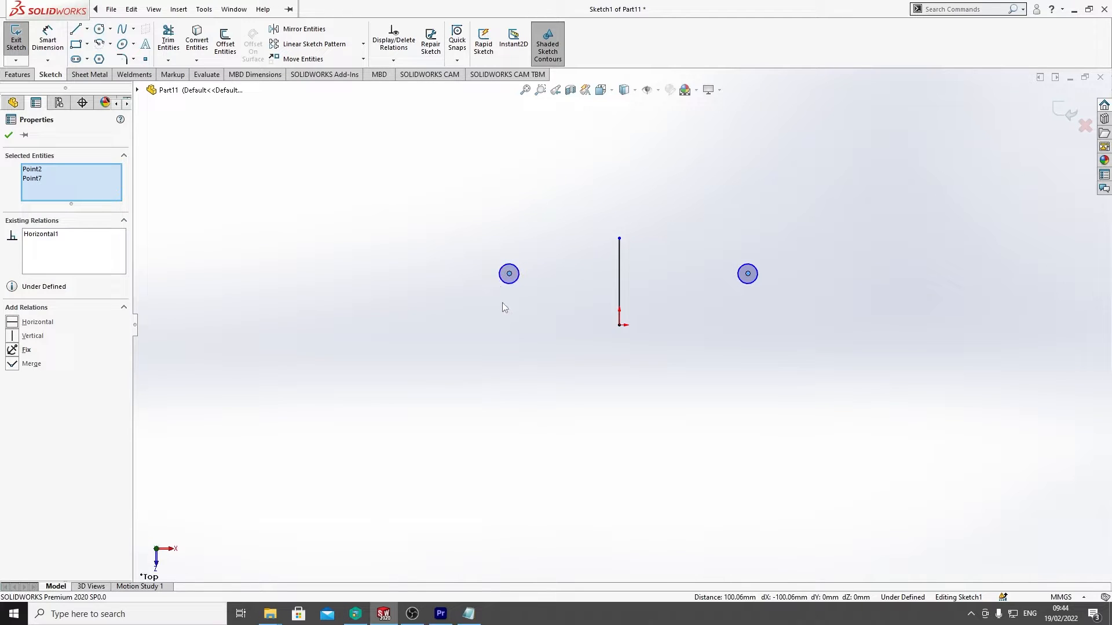
# Step: Move the mirrored circle to about X -57.1 mm and the original circle to about X 34.9, Y 18.2 mm
pyautogui.moveTo(510, 275); pyautogui.dragTo(485, 278)
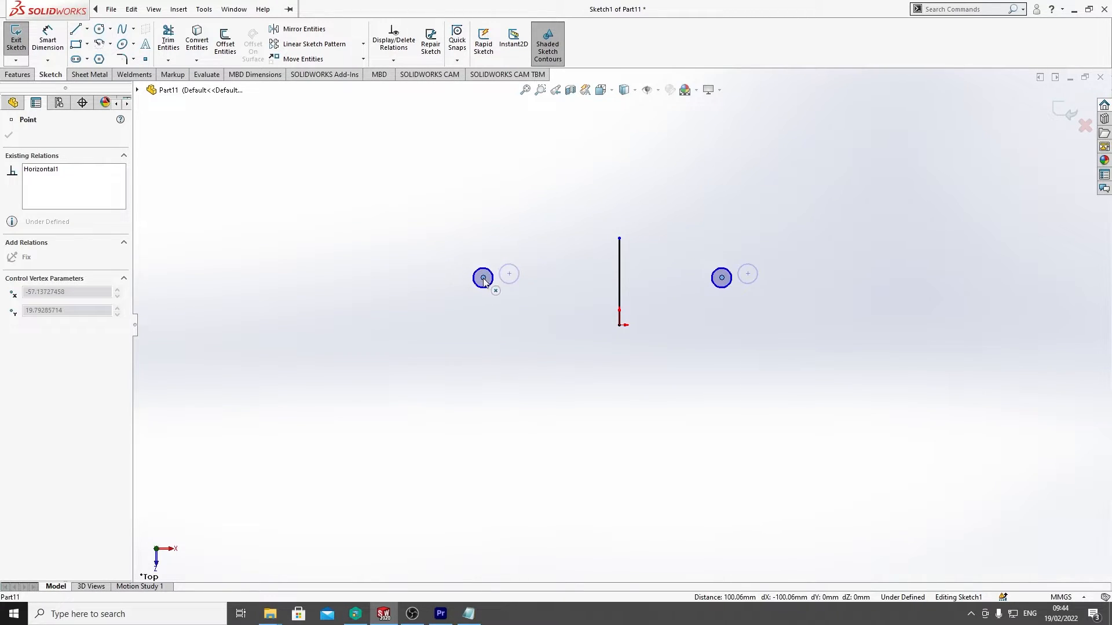
pyautogui.click(514, 318)
pyautogui.moveTo(722, 278)
pyautogui.mouseDown()
pyautogui.moveTo(831, 293)
pyautogui.moveTo(798, 261)
pyautogui.moveTo(791, 291)
pyautogui.moveTo(776, 252)
pyautogui.moveTo(654, 270)
pyautogui.moveTo(816, 269)
pyautogui.moveTo(723, 269)
pyautogui.moveTo(712, 285)
pyautogui.moveTo(729, 293)
pyautogui.moveTo(712, 280)
pyautogui.moveTo(752, 278)
pyautogui.moveTo(631, 275)
pyautogui.moveTo(978, 275)
pyautogui.moveTo(1086, 310)
pyautogui.moveTo(909, 273)
pyautogui.moveTo(738, 294)
pyautogui.moveTo(739, 282)
pyautogui.moveTo(703, 282)
pyautogui.mouseUp()
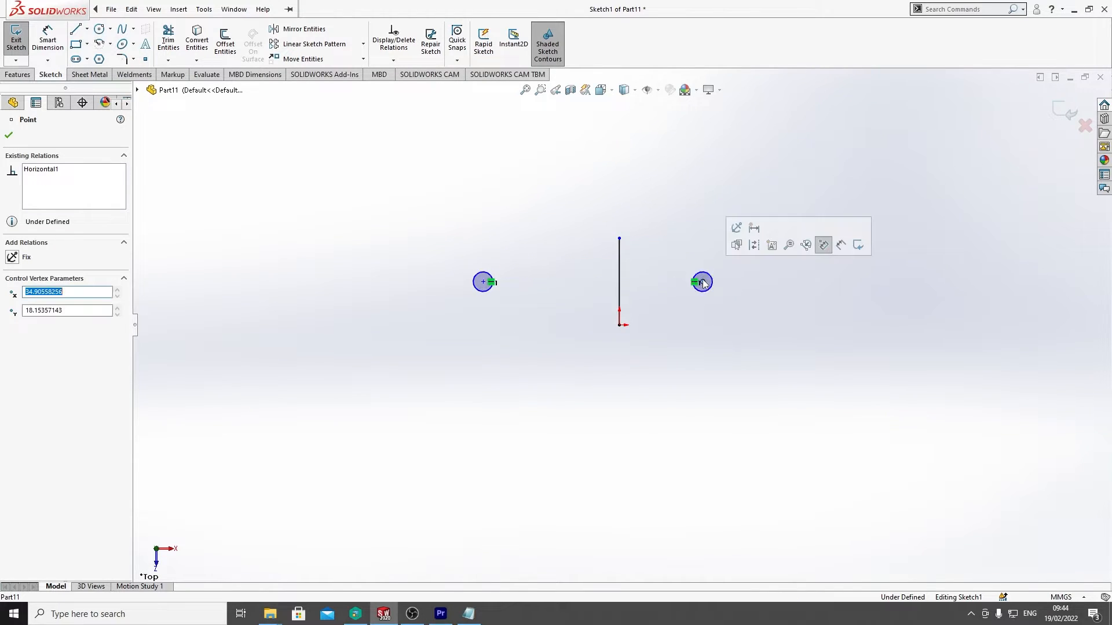
pyautogui.click(789, 317)
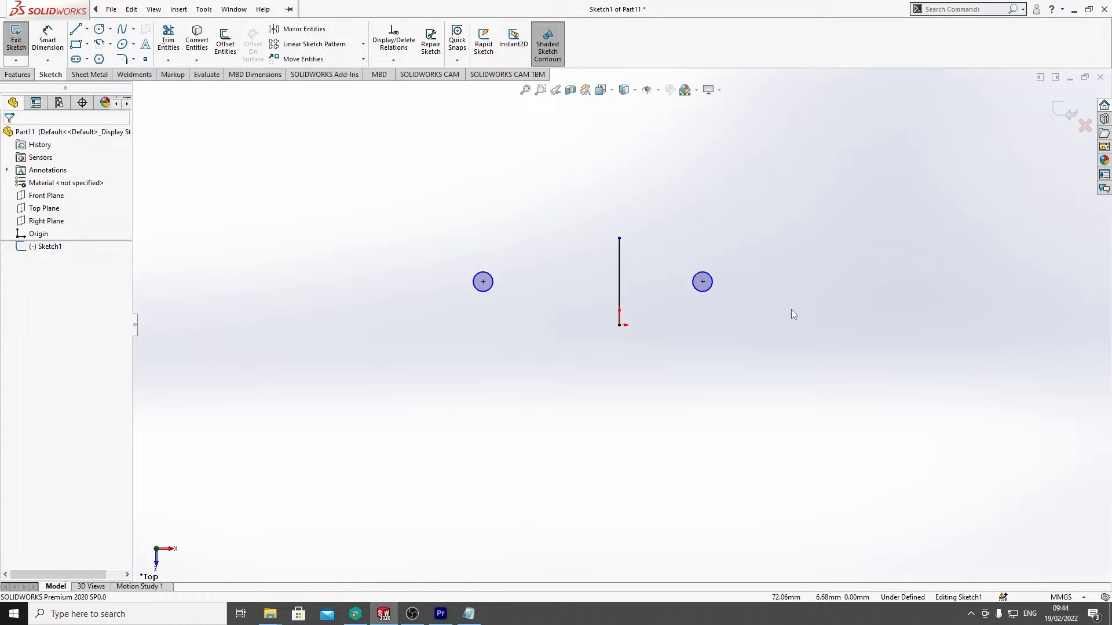
# Step: Delete both circles and the vertical line from the sketch
pyautogui.moveTo(825, 186); pyautogui.dragTo(411, 405)
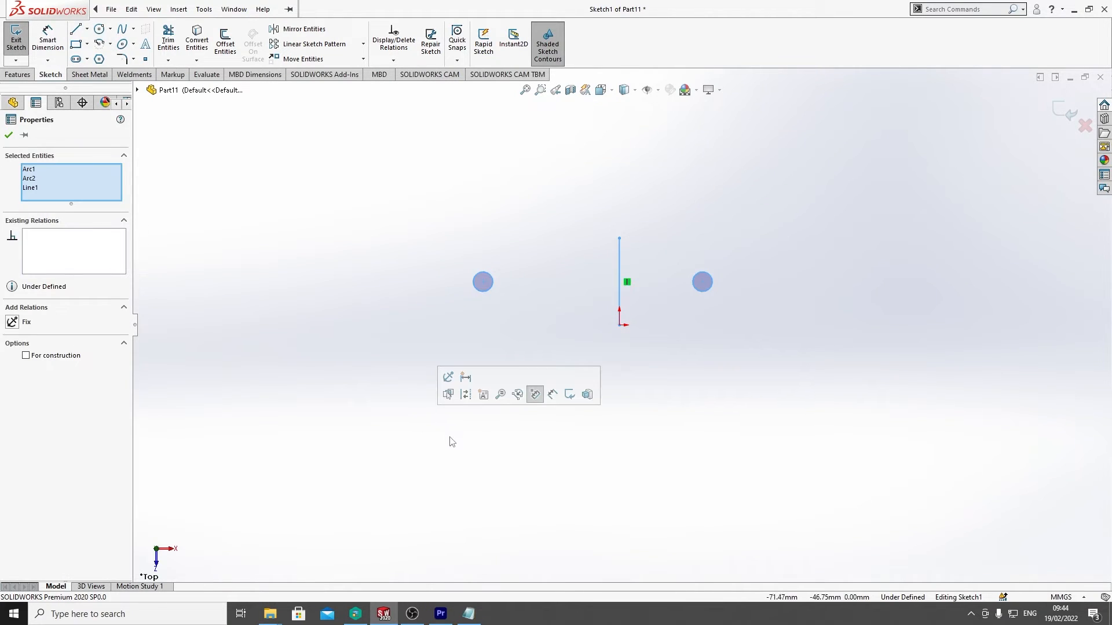
pyautogui.press('Delete')
# Step: Sketch a corner rectangle about 118 mm wide and 53 mm high with its first corner on the origin
pyautogui.click(76, 44)
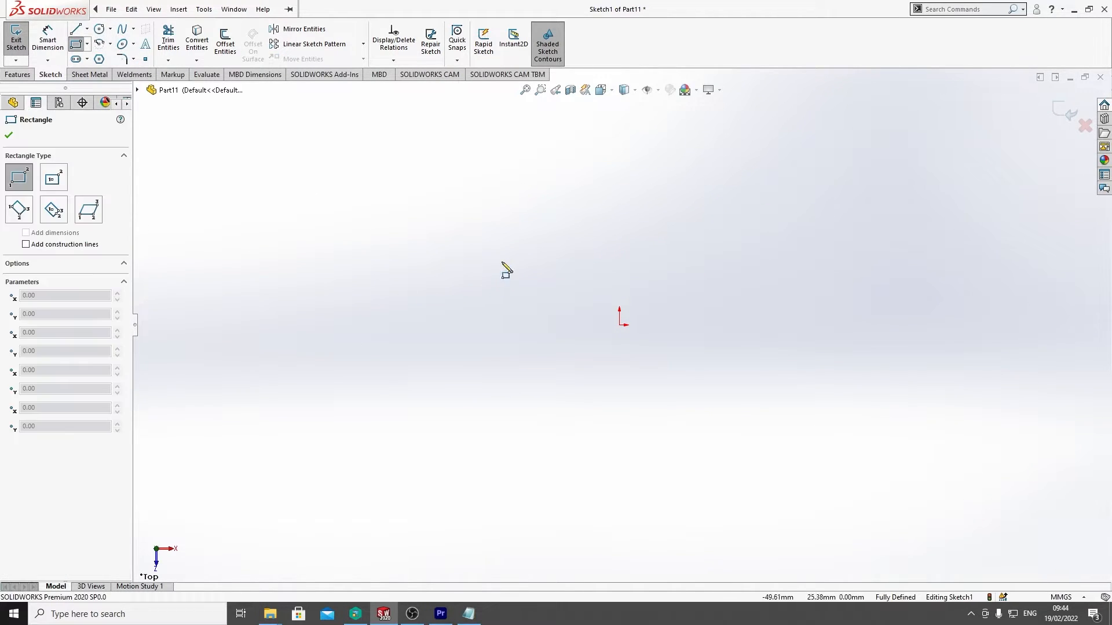
pyautogui.click(619, 325)
pyautogui.click(900, 198)
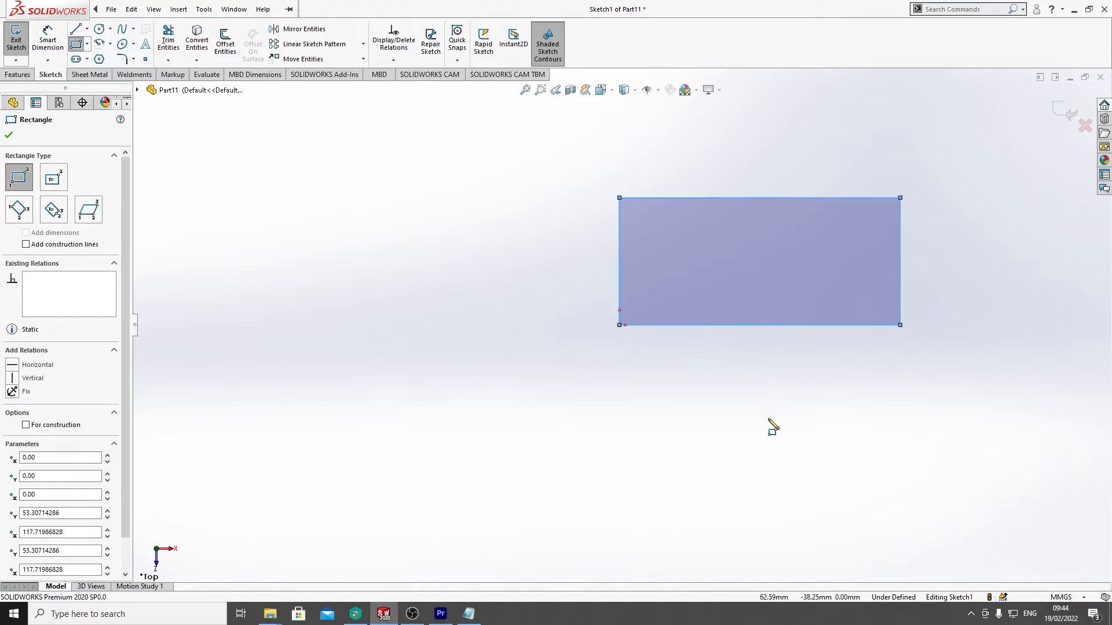
# Step: Extrude the rectangle as a blind boss with a depth of 76 mm
pyautogui.moveTo(768, 419); pyautogui.dragTo(754, 285, button='middle')
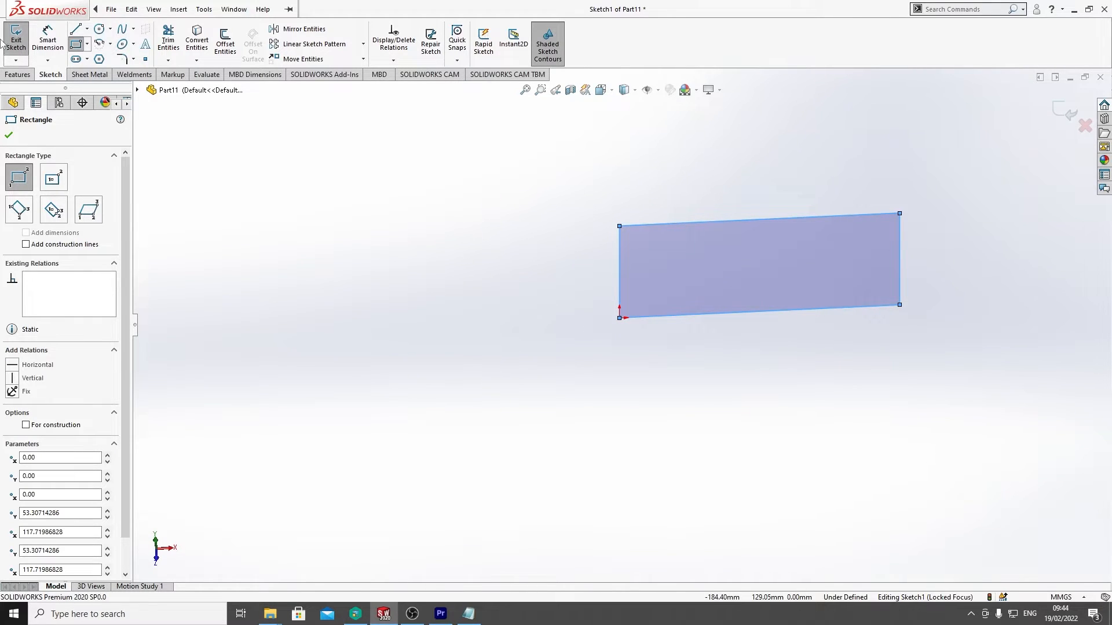
pyautogui.click(28, 72)
pyautogui.click(21, 40)
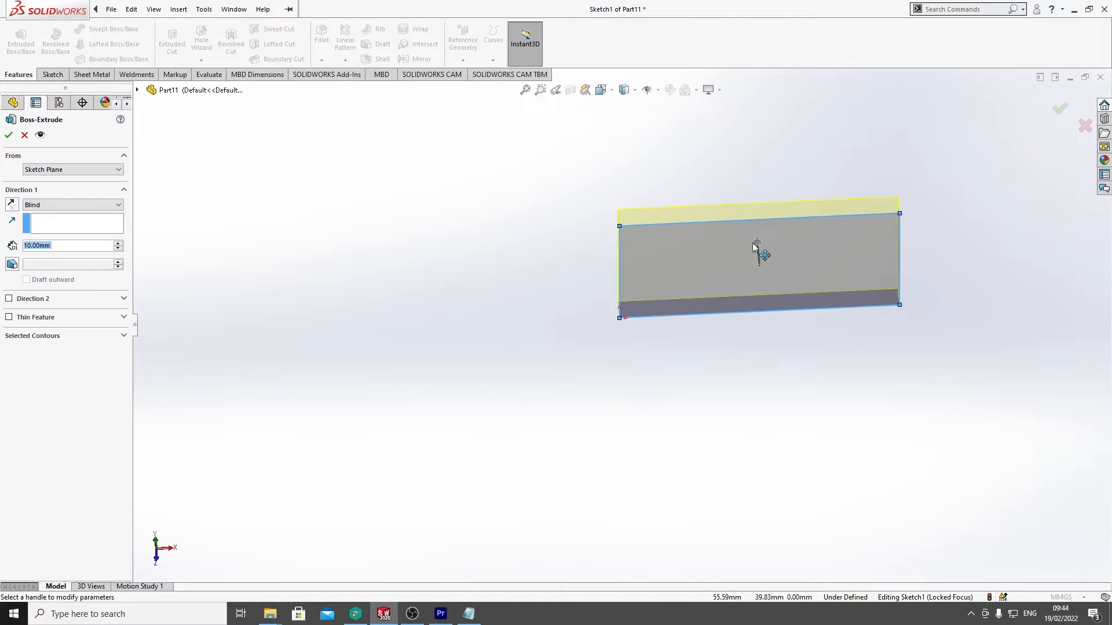
pyautogui.moveTo(753, 247); pyautogui.dragTo(746, 133)
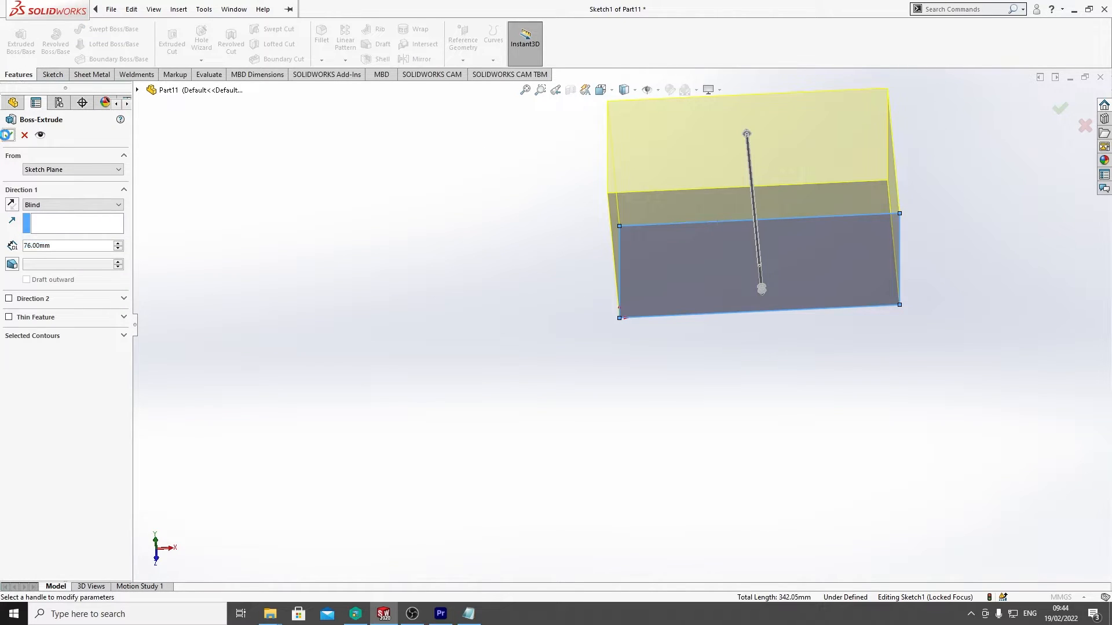
# Step: Shell the block with a 10 mm wall thickness, removing one of its narrow end faces
pyautogui.scroll(-1, 487, 290)
pyautogui.scroll(5, 518, 238)
pyautogui.moveTo(540, 207); pyautogui.dragTo(551, 241, button='middle')
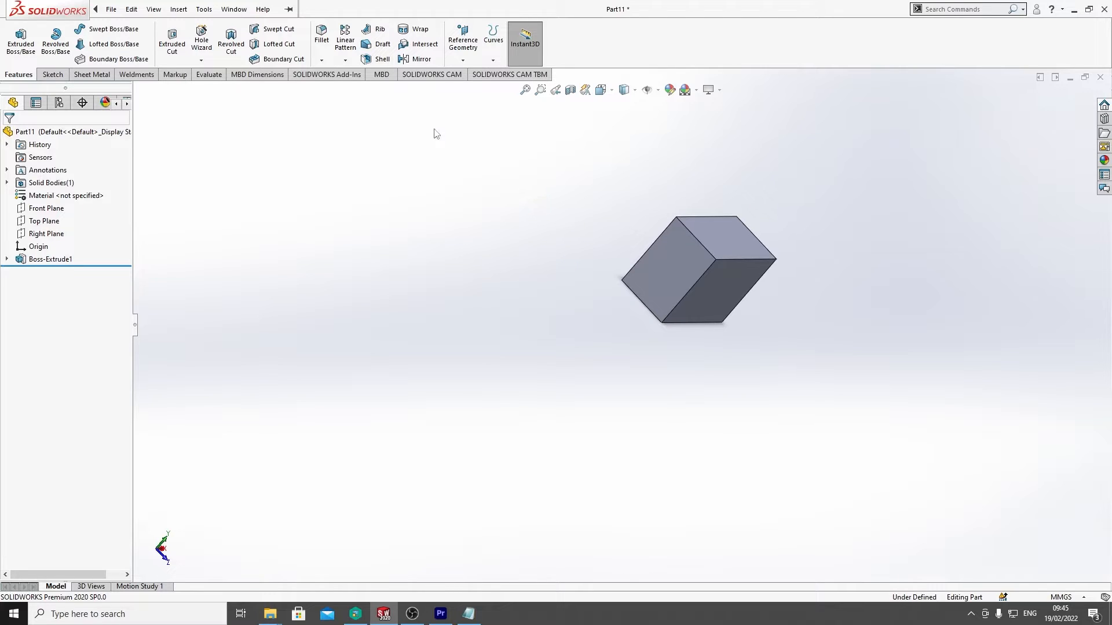
pyautogui.click(383, 59)
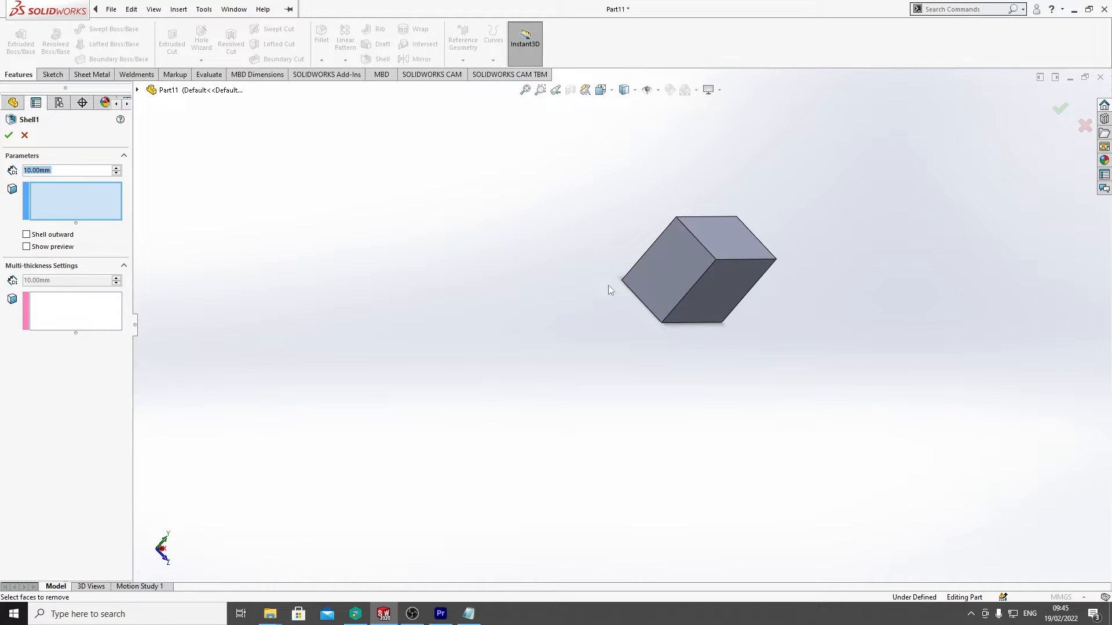
pyautogui.click(670, 270)
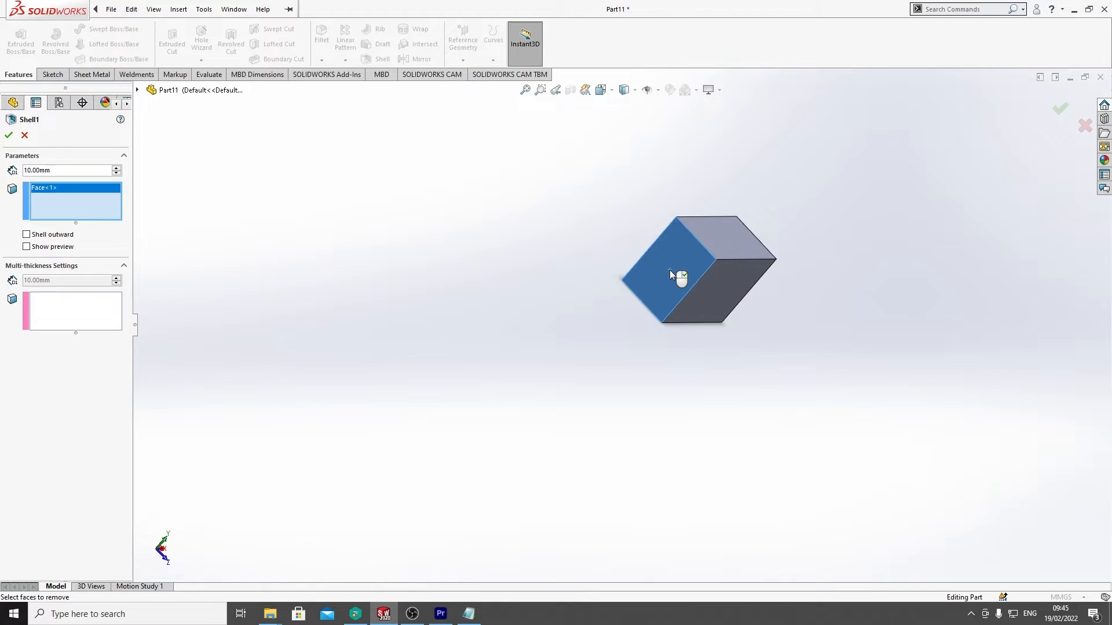
pyautogui.scroll(1, 686, 245)
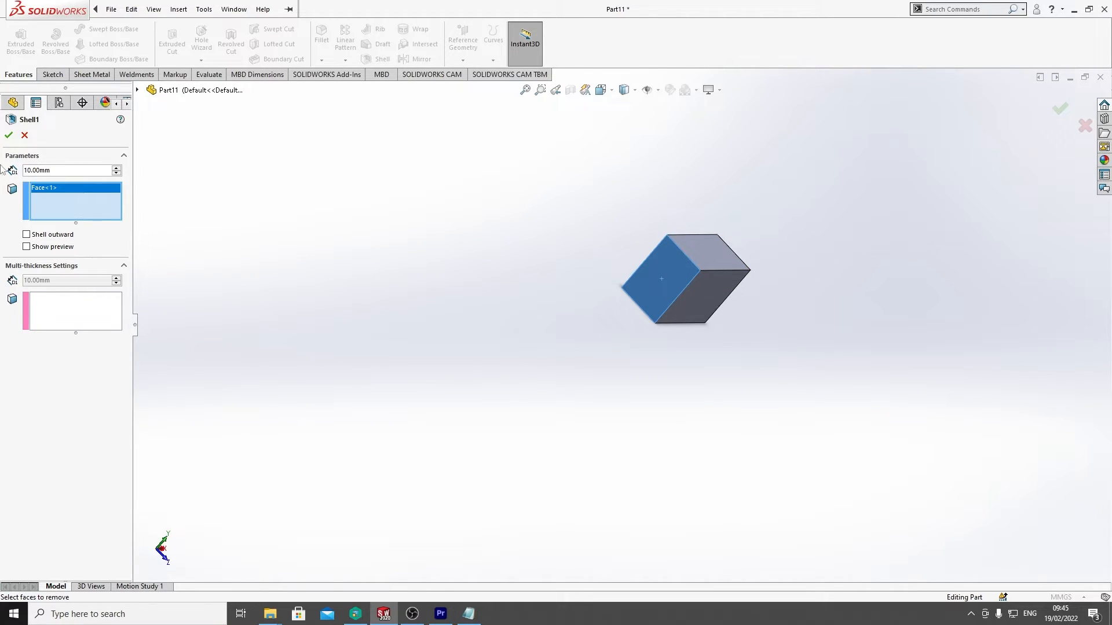
pyautogui.click(8, 137)
pyautogui.scroll(1, 644, 240)
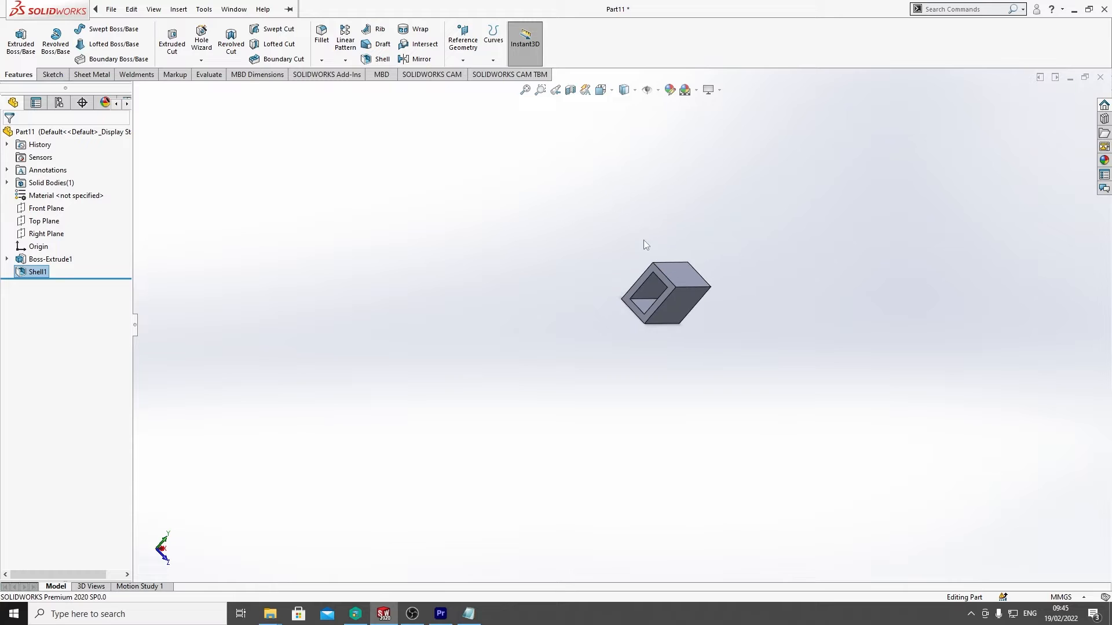
pyautogui.scroll(-3, 619, 364)
pyautogui.moveTo(550, 354); pyautogui.dragTo(688, 311, button='middle')
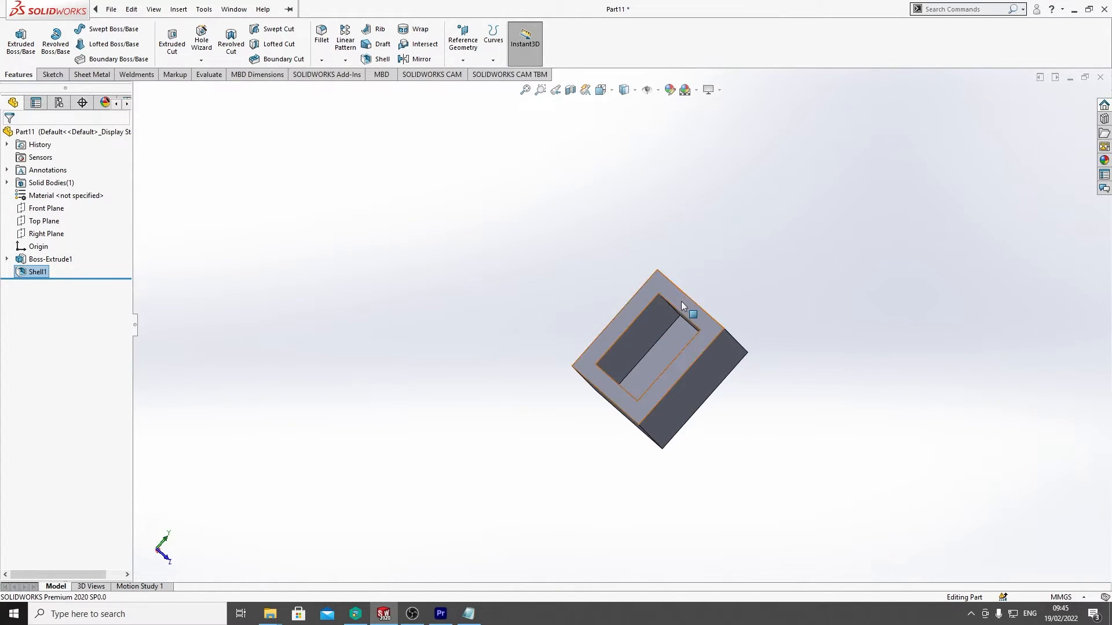
pyautogui.click(385, 211)
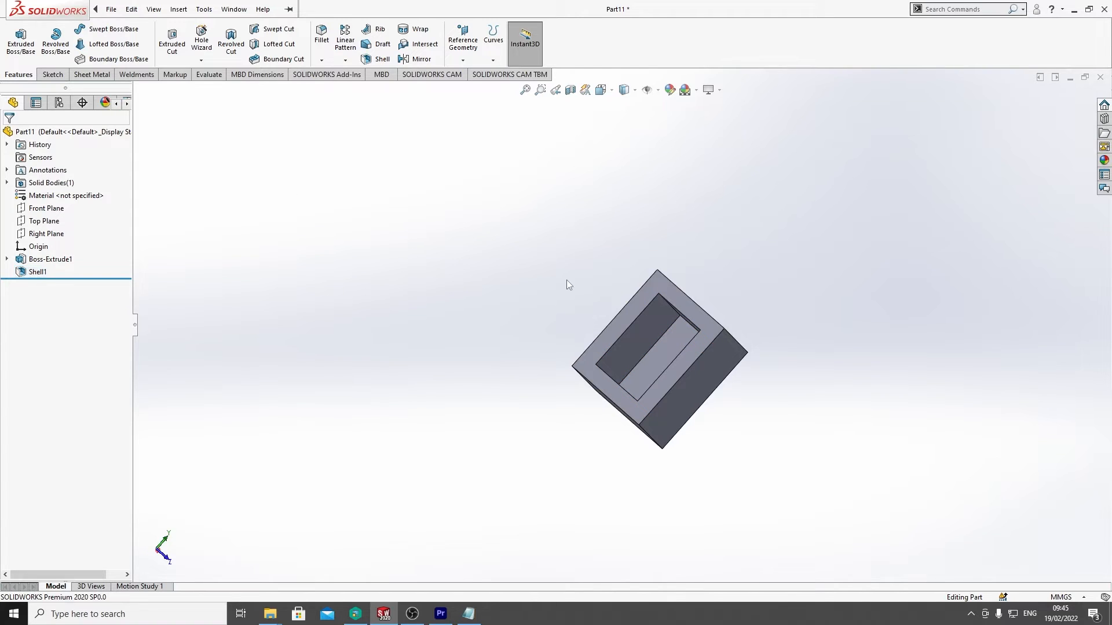
# Step: Mirror the shelled body about its open end face, with Merge solids enabled
pyautogui.scroll(-2, 560, 287)
pyautogui.scroll(2, 560, 286)
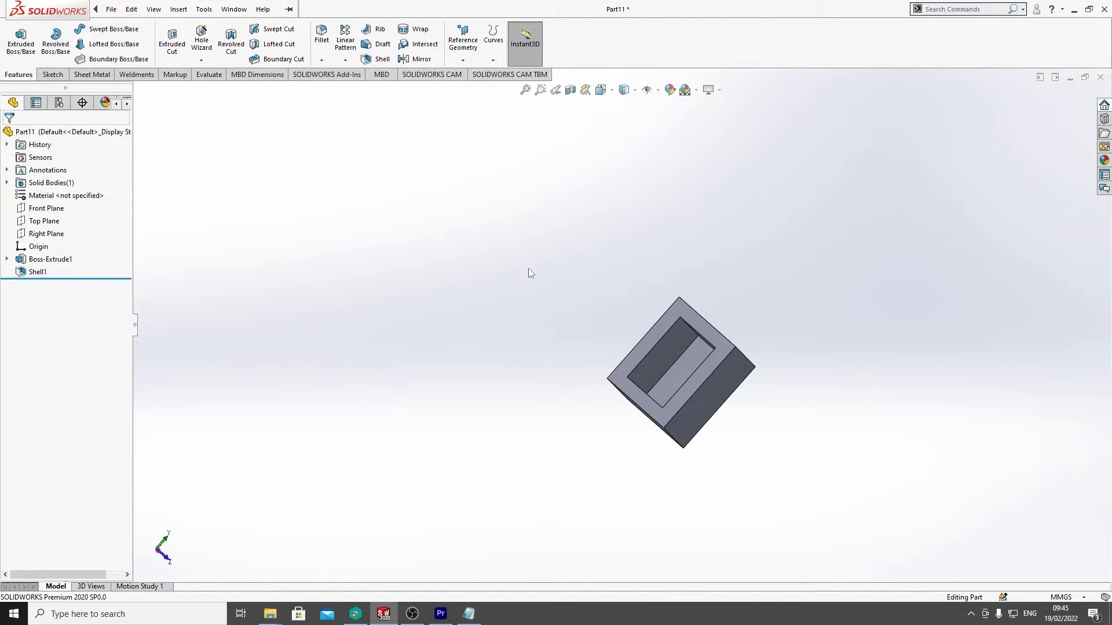
pyautogui.moveTo(528, 268); pyautogui.dragTo(496, 340, button='middle')
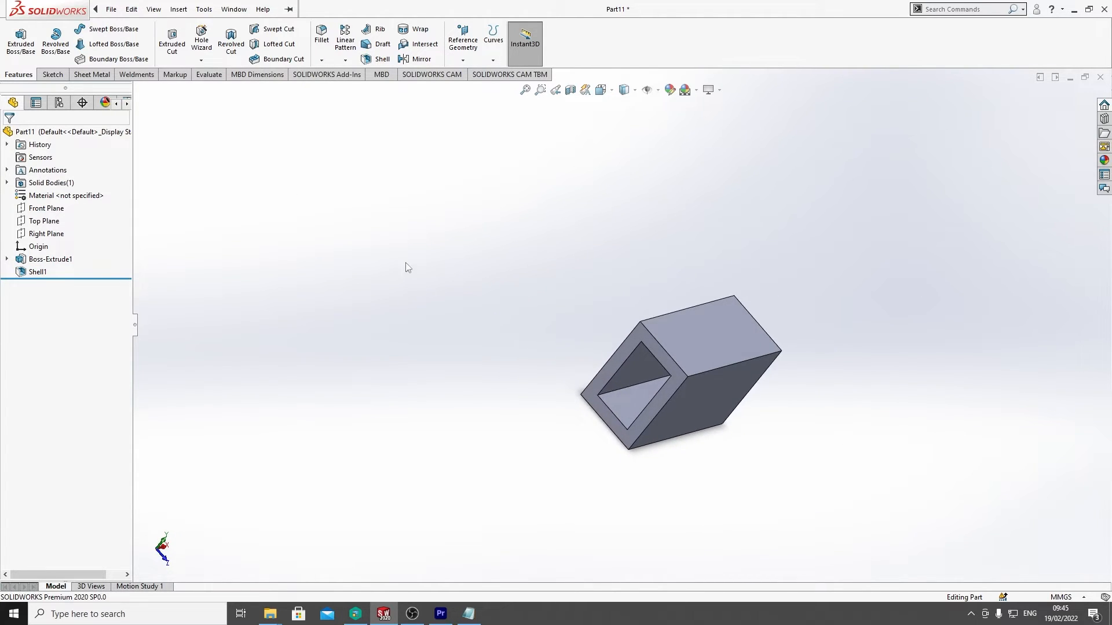
pyautogui.click(416, 59)
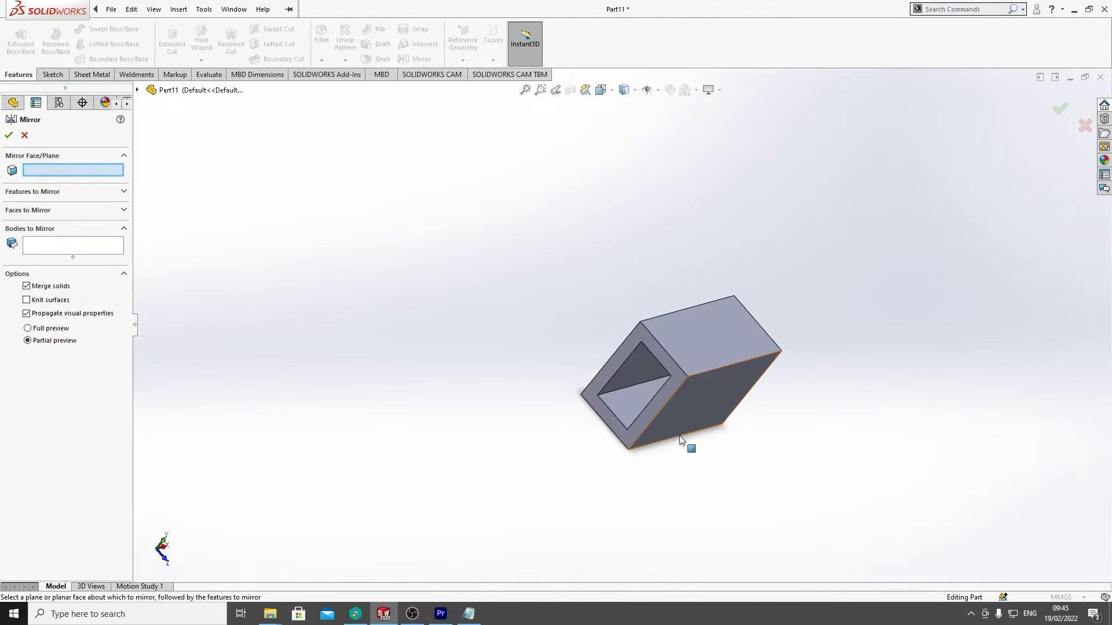
pyautogui.click(655, 350)
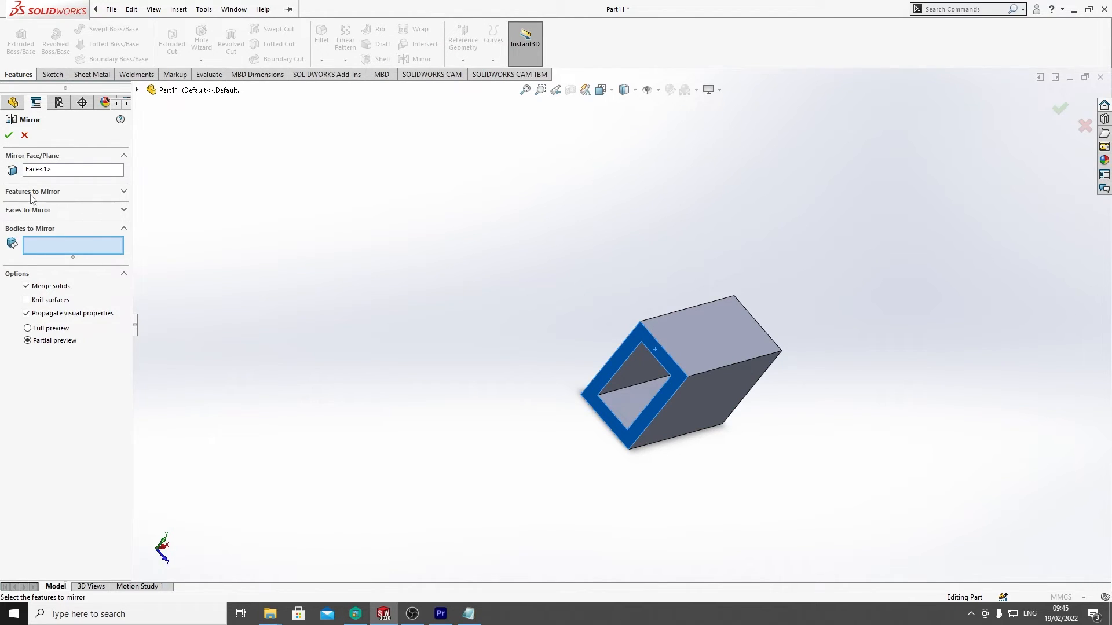
pyautogui.click(717, 356)
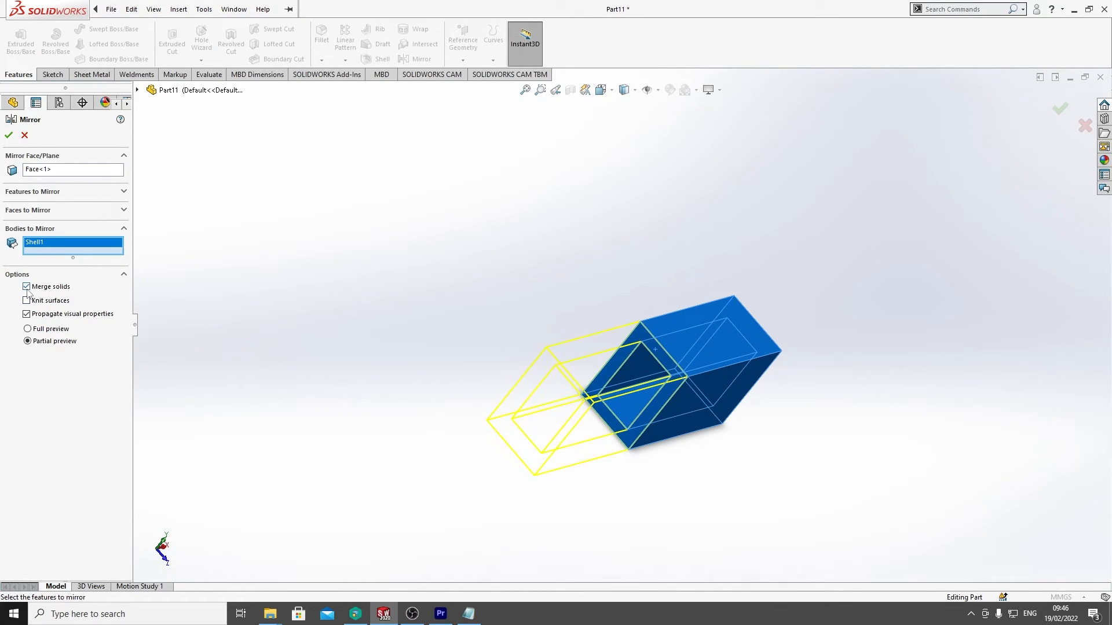
pyautogui.click(8, 135)
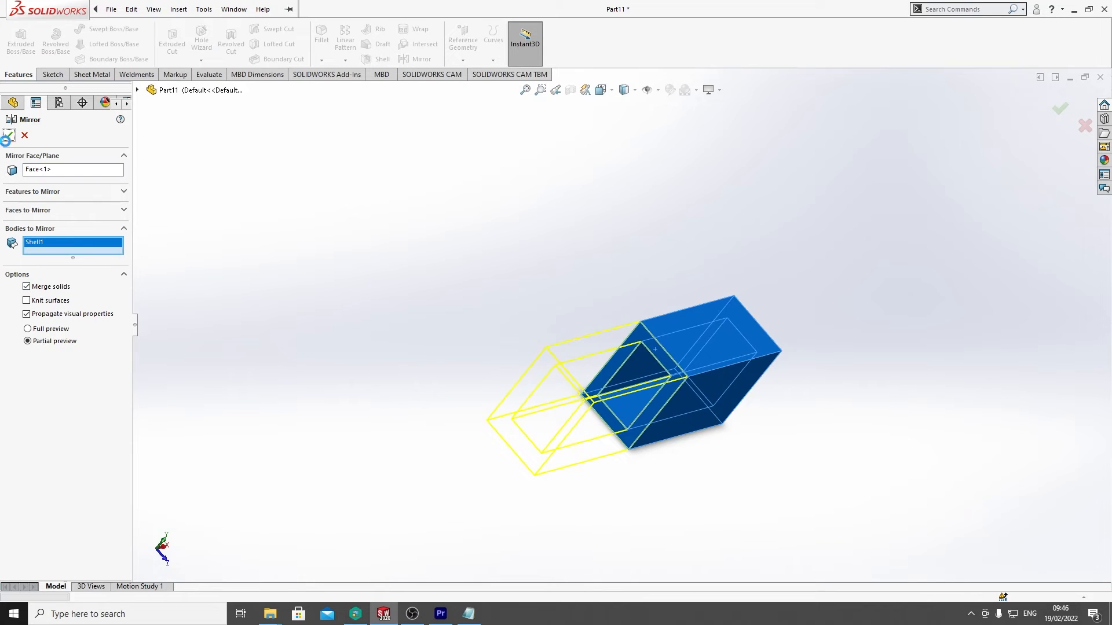
# Step: Change the display style to Hidden Lines Visible and inspect the mirrored part's internal cavity
pyautogui.moveTo(733, 478); pyautogui.dragTo(608, 371, button='middle')
pyautogui.click(625, 89)
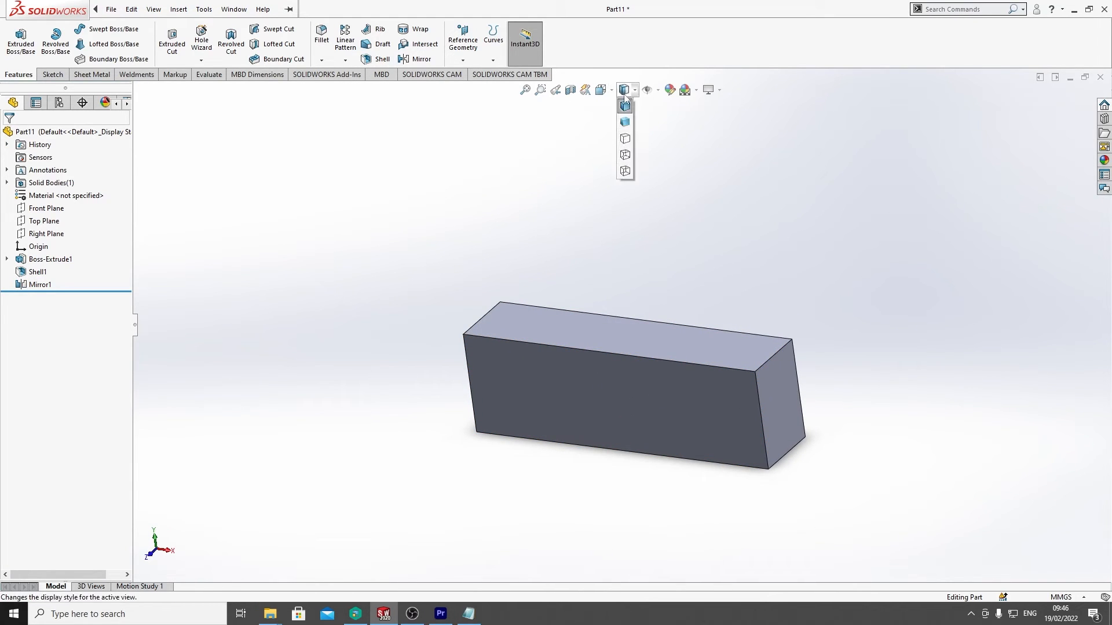
pyautogui.click(625, 154)
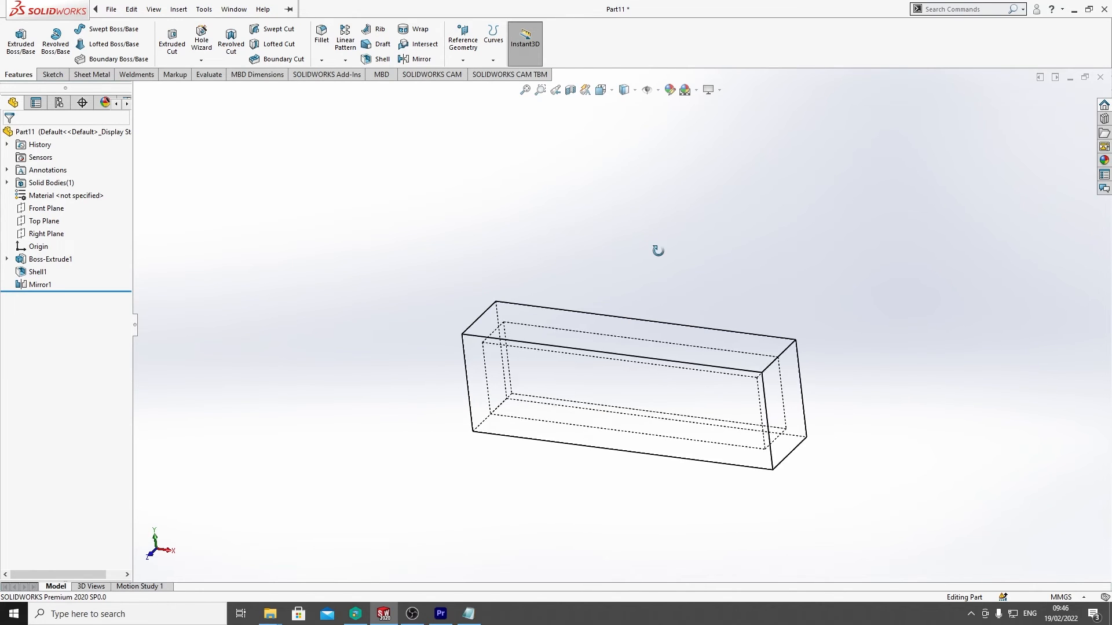
pyautogui.moveTo(658, 249); pyautogui.dragTo(724, 210, button='middle')
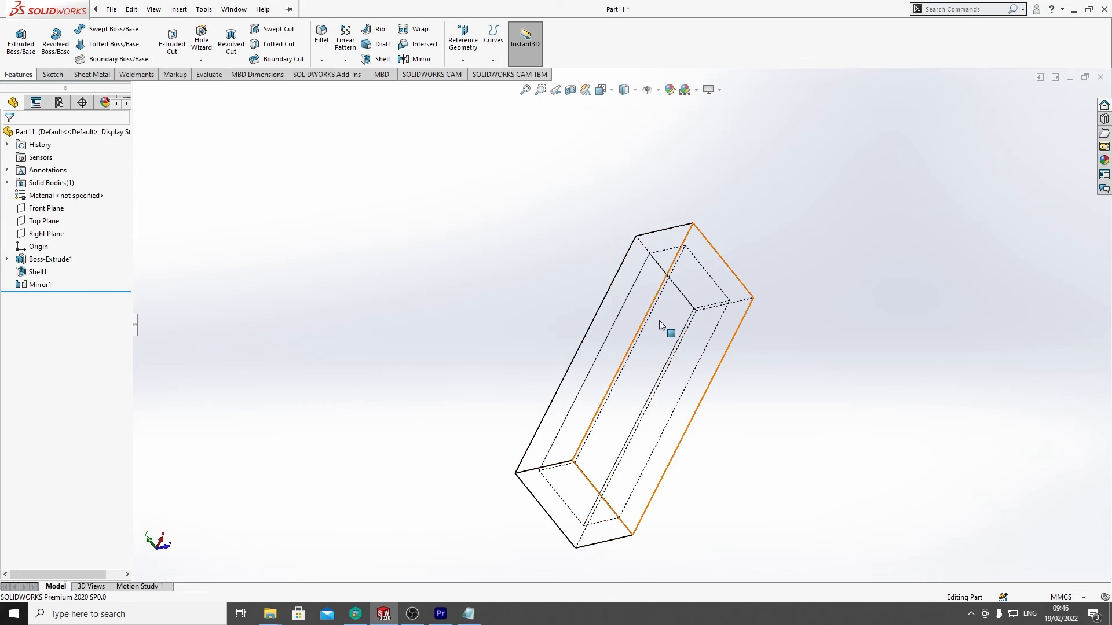
pyautogui.moveTo(625, 336); pyautogui.dragTo(263, 345, button='middle')
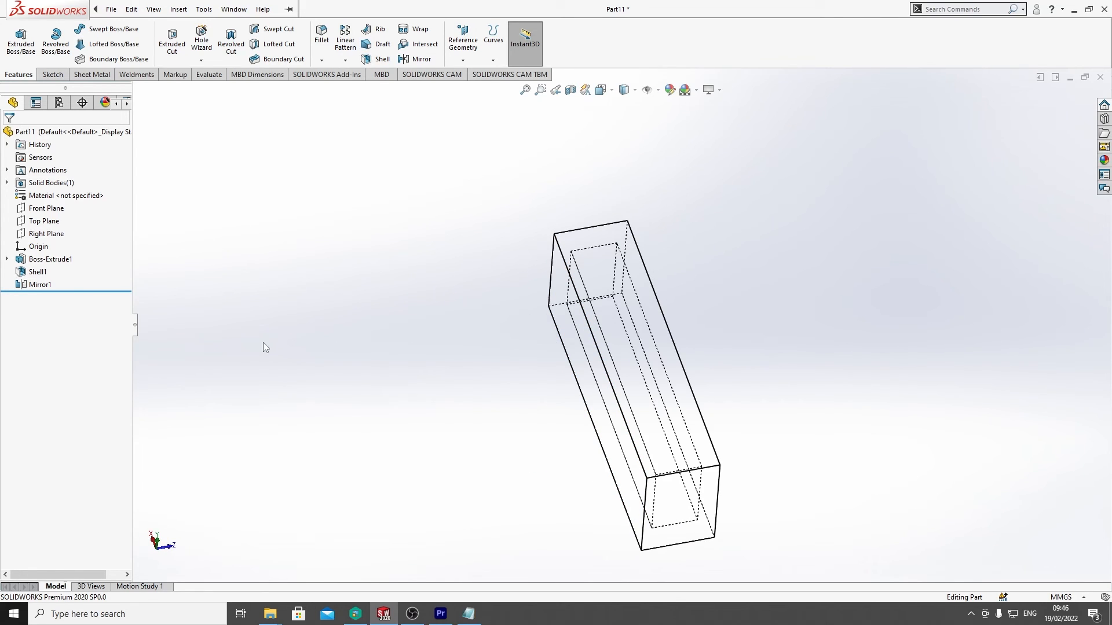
# Step: Edit the mirror feature to turn off Merge solids, and inspect the boundary between the two halves
pyautogui.click(37, 284)
pyautogui.click(40, 247)
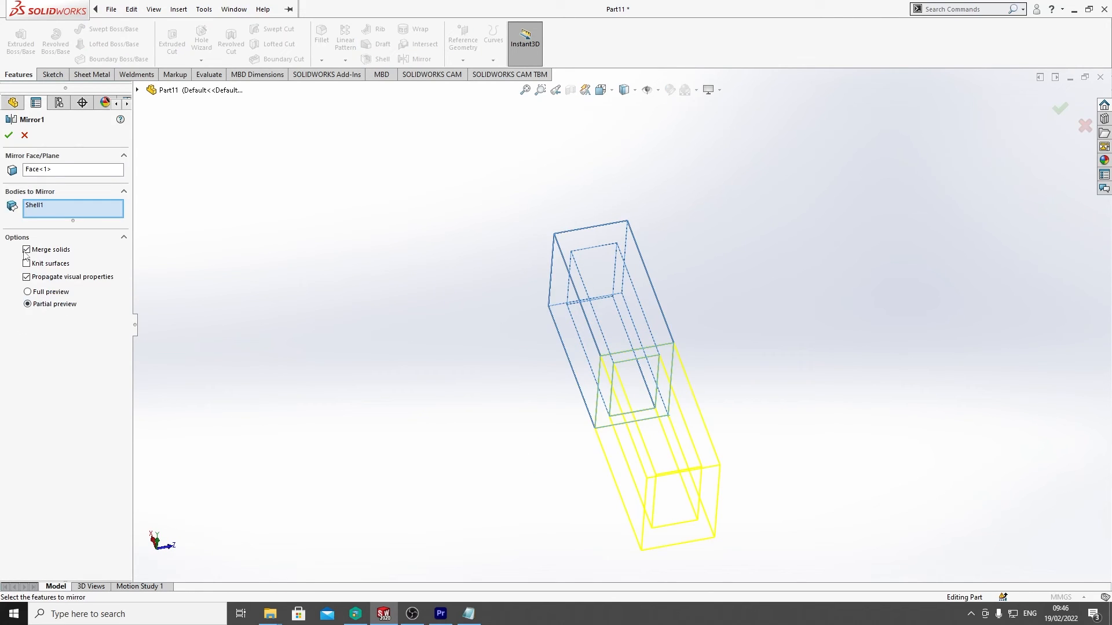
pyautogui.click(9, 135)
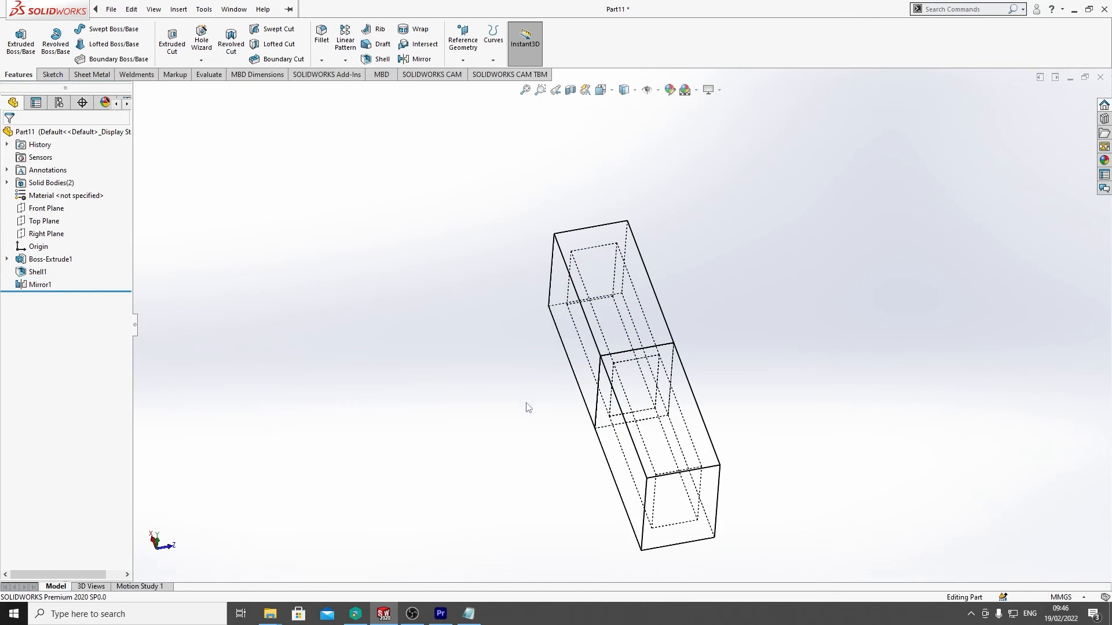
pyautogui.moveTo(526, 407); pyautogui.dragTo(653, 376, button='middle')
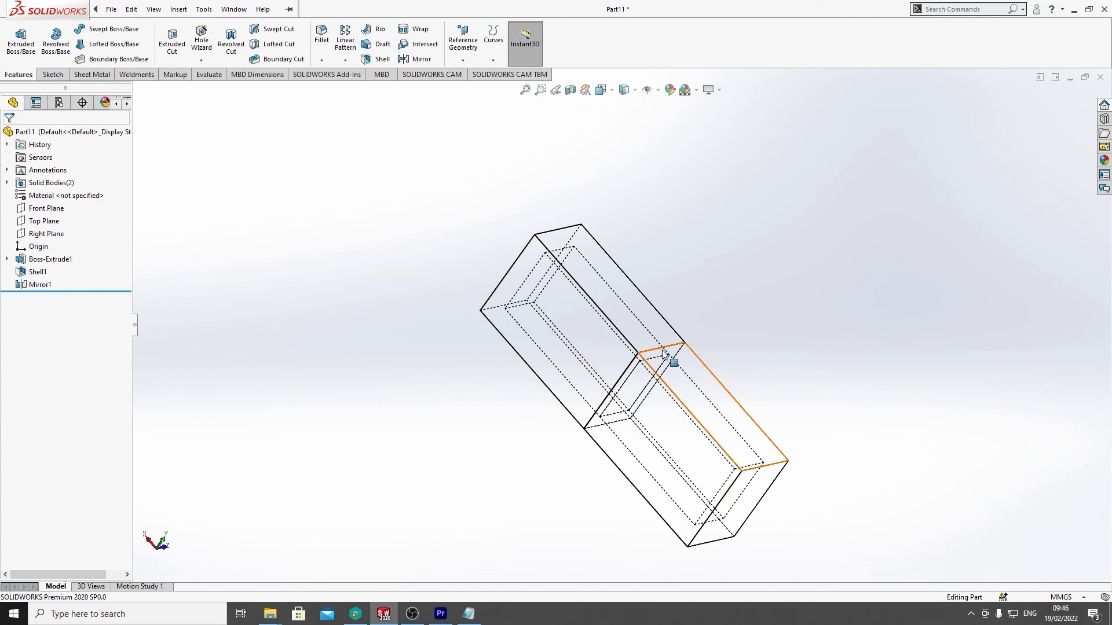
pyautogui.scroll(-5, 640, 342)
pyautogui.scroll(5, 527, 328)
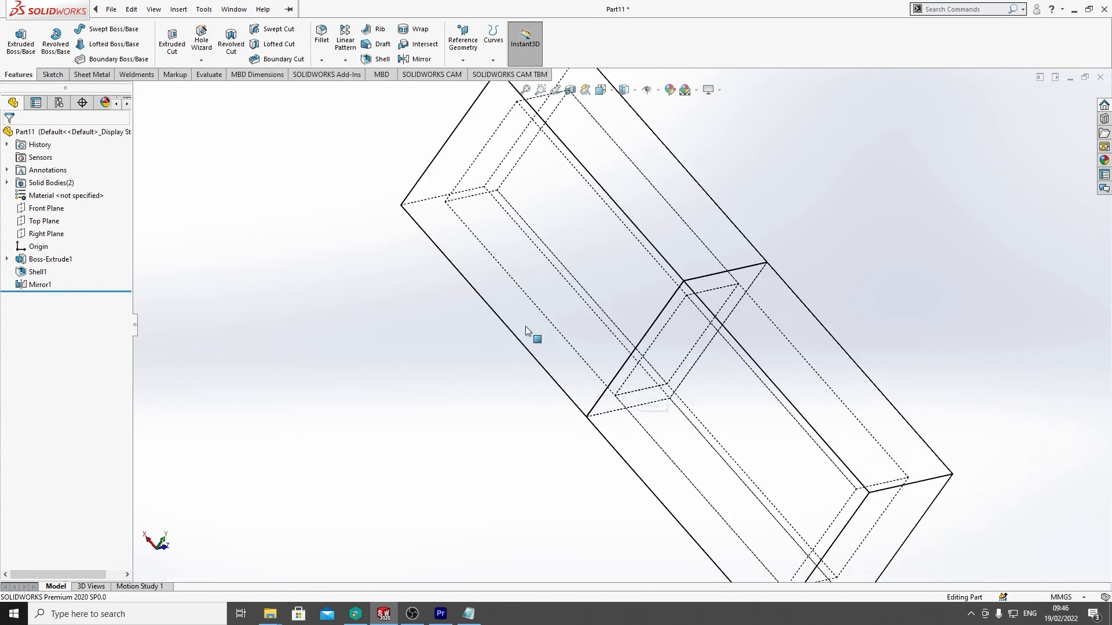